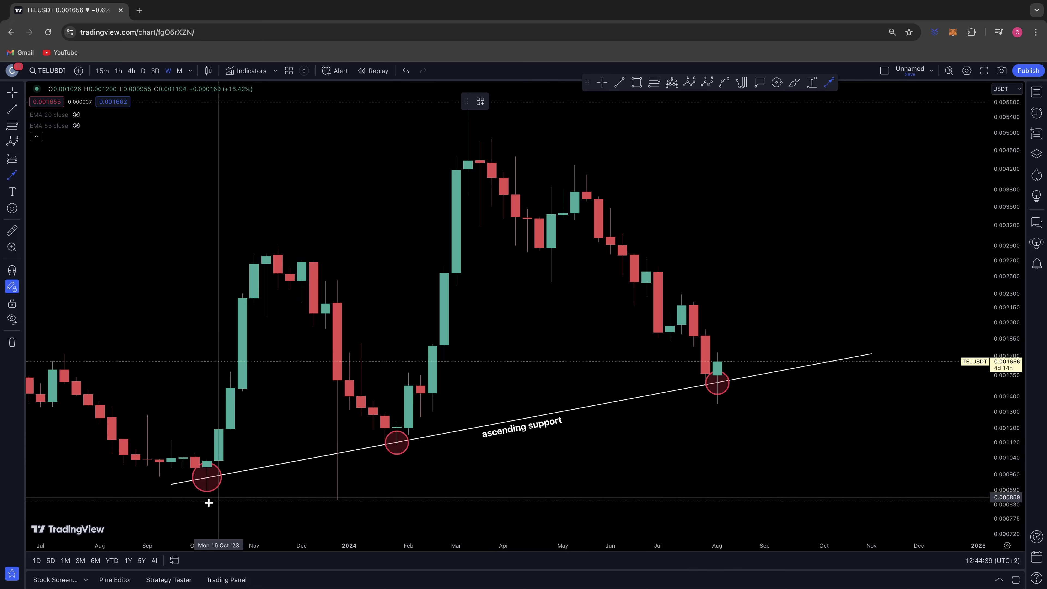
# - Draw three upward arrows from the October 2023, late-January 2024 and August 2024 lows
pyautogui.click(195, 443)
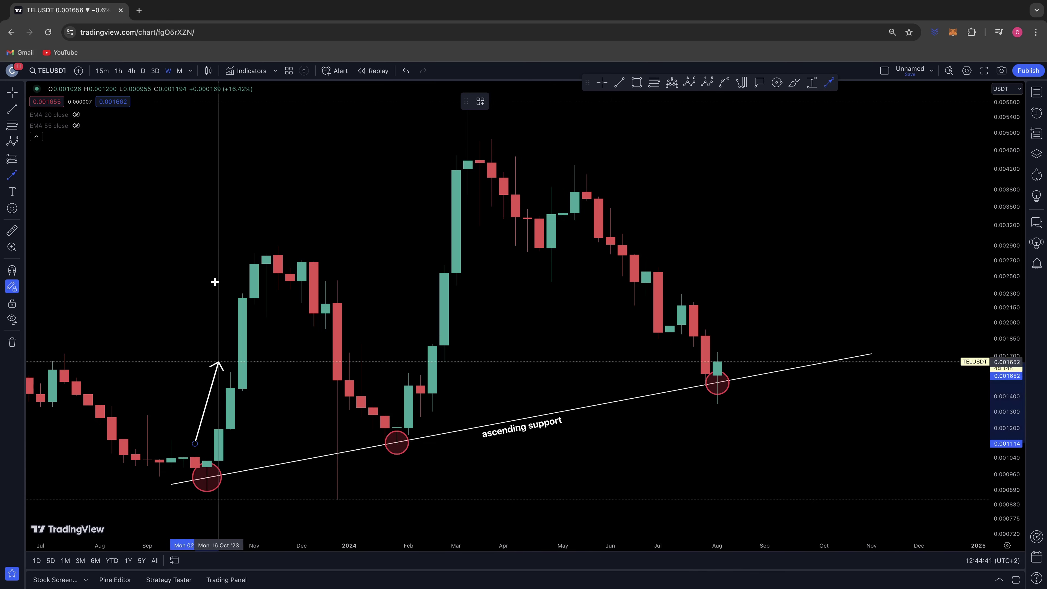
pyautogui.click(219, 246)
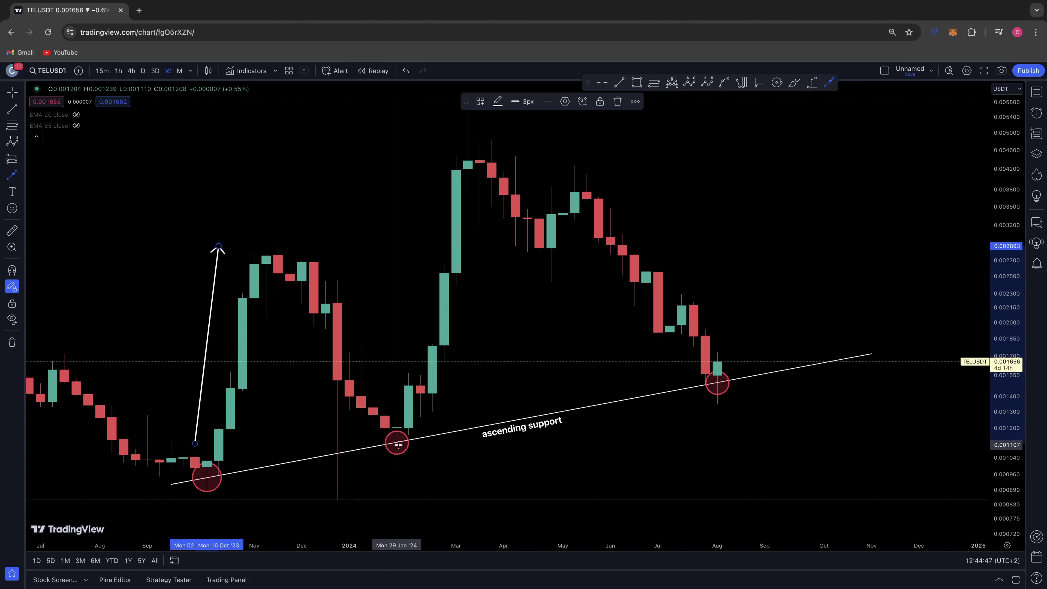
pyautogui.click(397, 412)
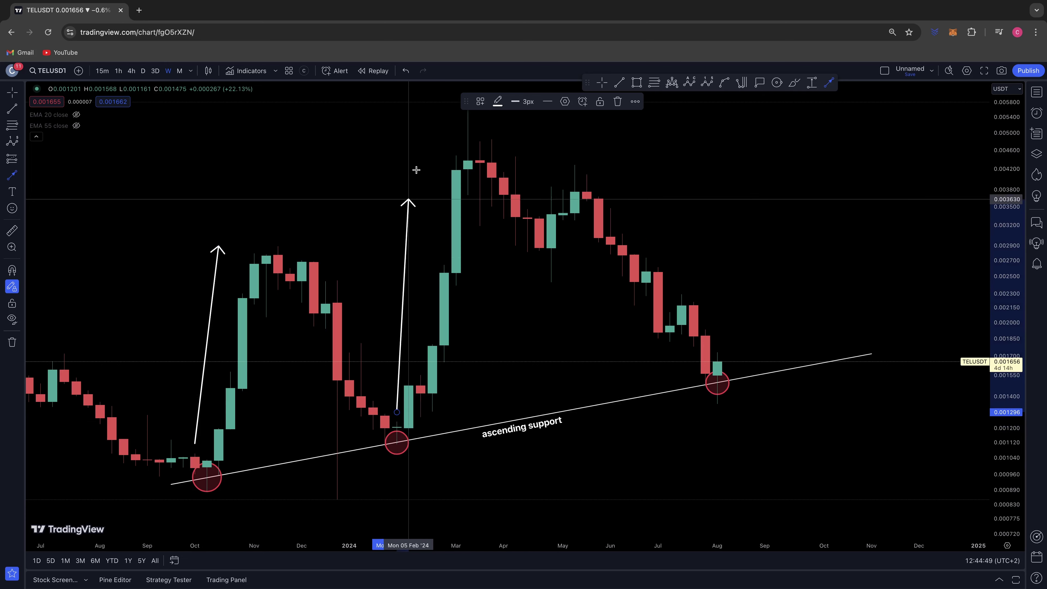
pyautogui.click(442, 108)
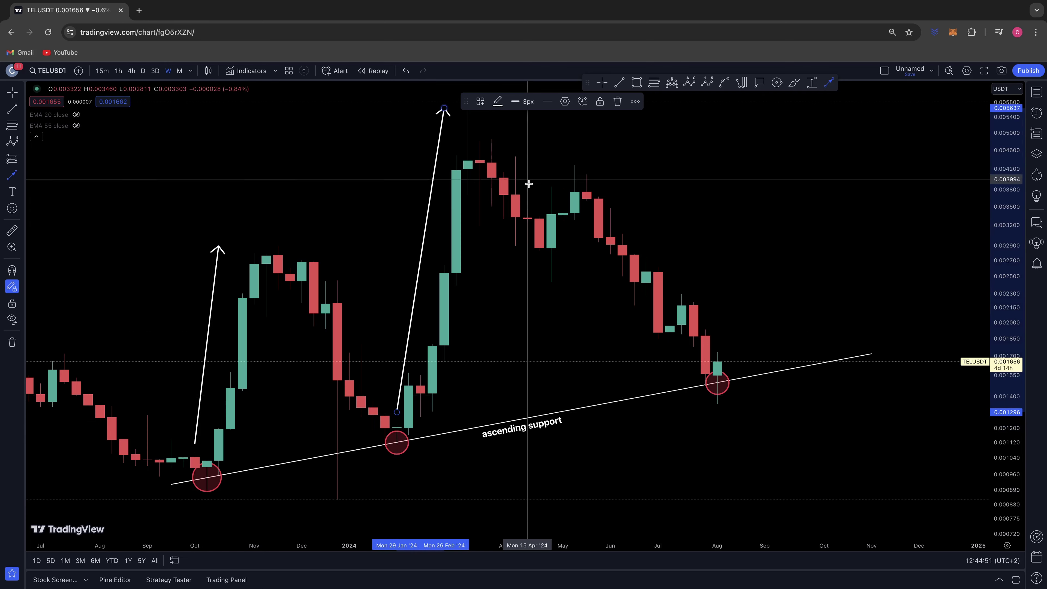
pyautogui.hscroll(3, 879, 335)
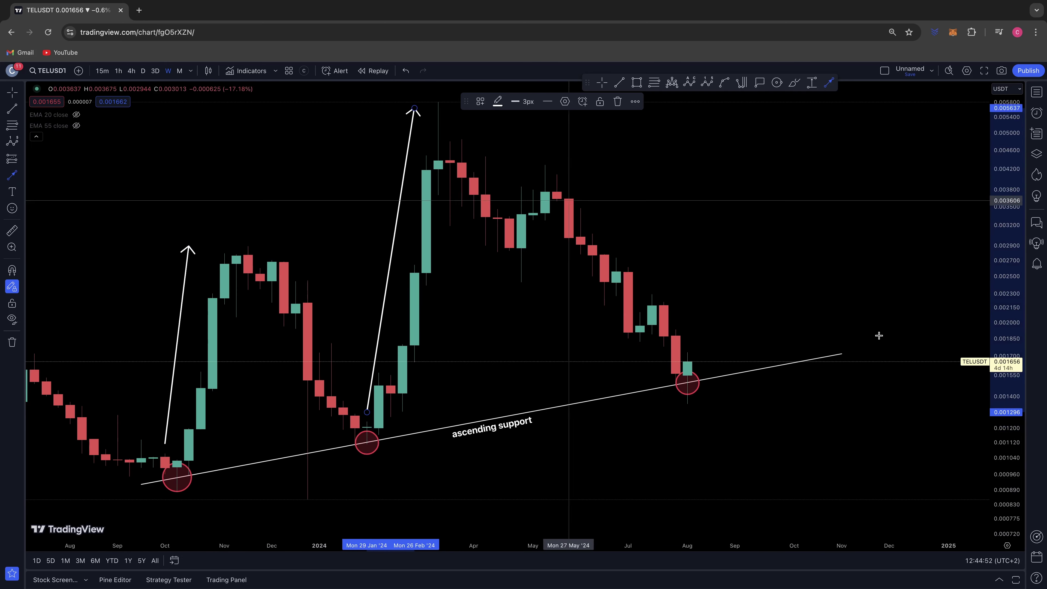
pyautogui.click(701, 370)
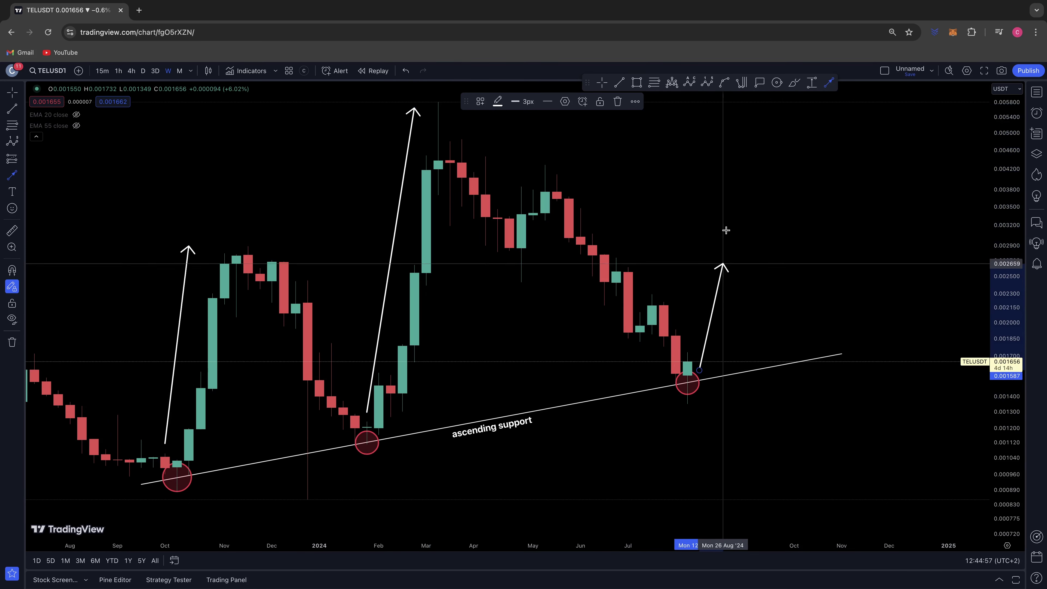
pyautogui.click(747, 115)
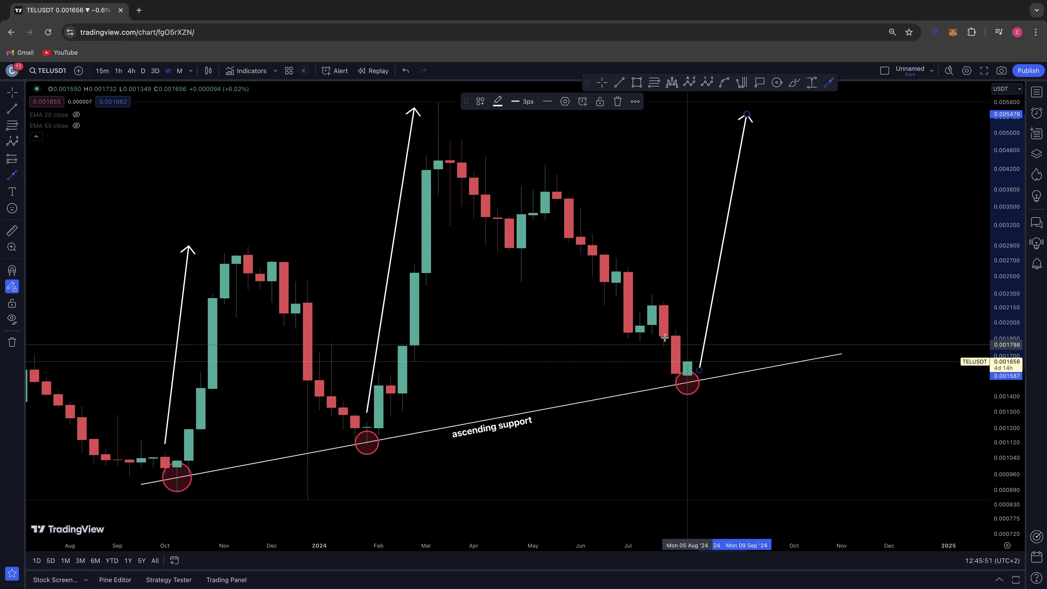
# - With the Brush, sketch curves under the first two lows, over the November peak and under the label
pyautogui.click(24, 177)
pyautogui.click(45, 183)
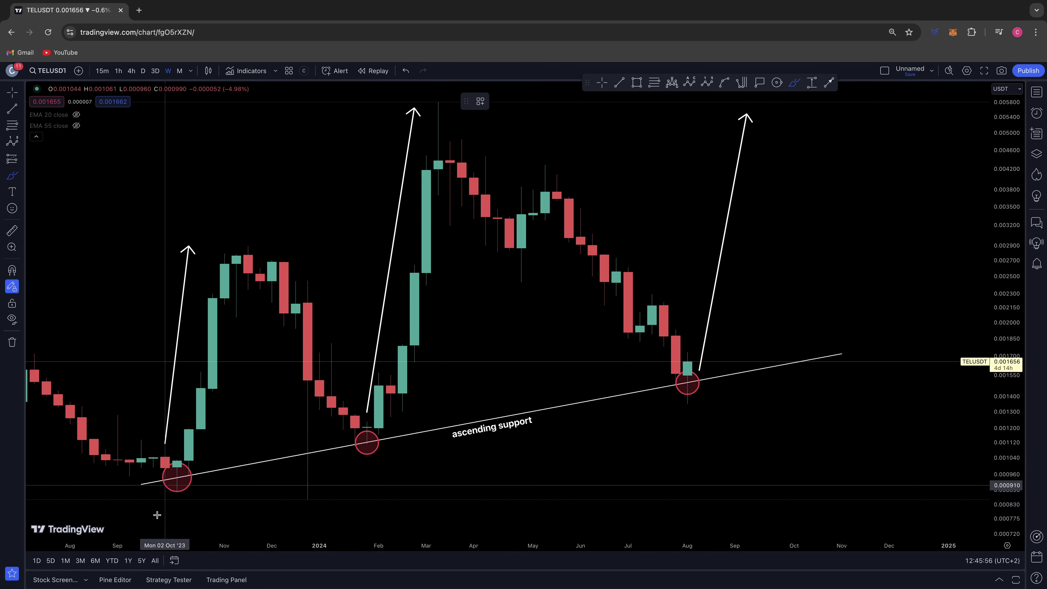
pyautogui.moveTo(154, 498); pyautogui.dragTo(201, 497)
pyautogui.moveTo(212, 257); pyautogui.dragTo(261, 240)
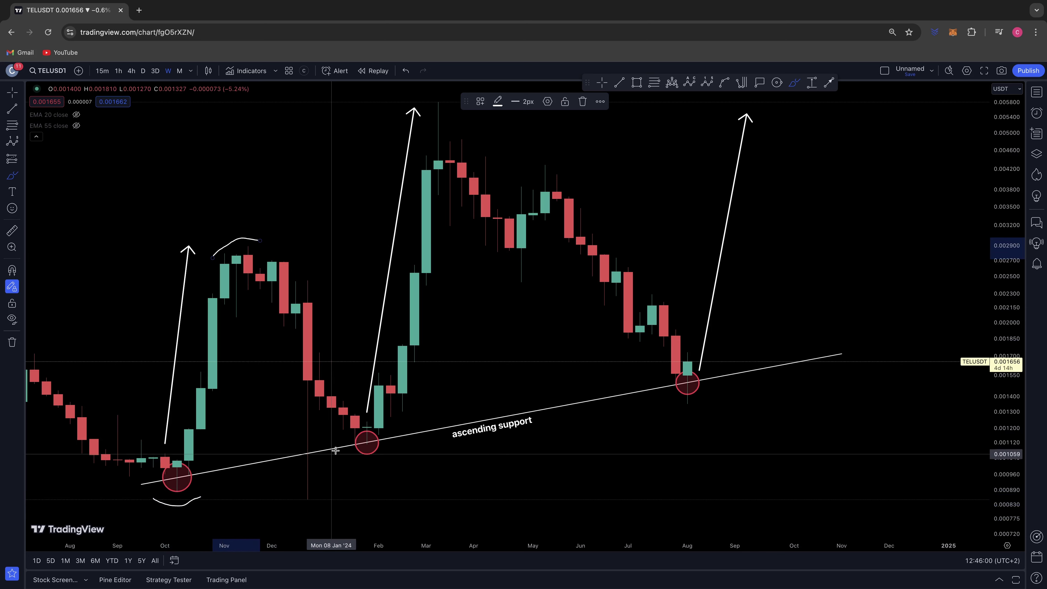
pyautogui.moveTo(333, 451)
pyautogui.mouseDown()
pyautogui.moveTo(355, 461)
pyautogui.moveTo(390, 456)
pyautogui.mouseUp()
pyautogui.moveTo(462, 446); pyautogui.dragTo(545, 431)
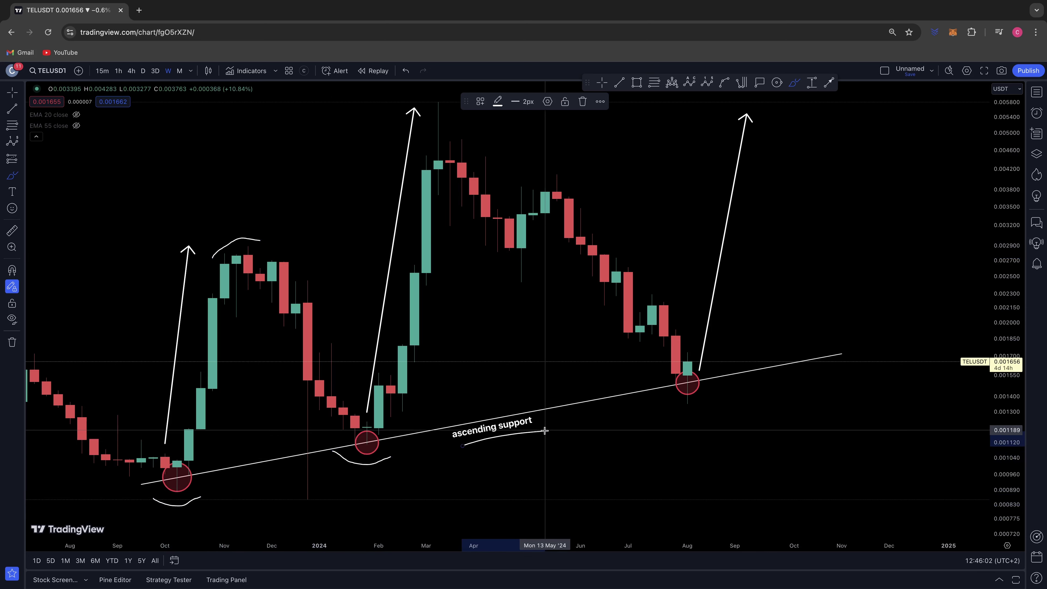
# - Arc over the March peak, curve under the third low, re-underline the label, and loop the March wick
pyautogui.moveTo(415, 99); pyautogui.dragTo(460, 99)
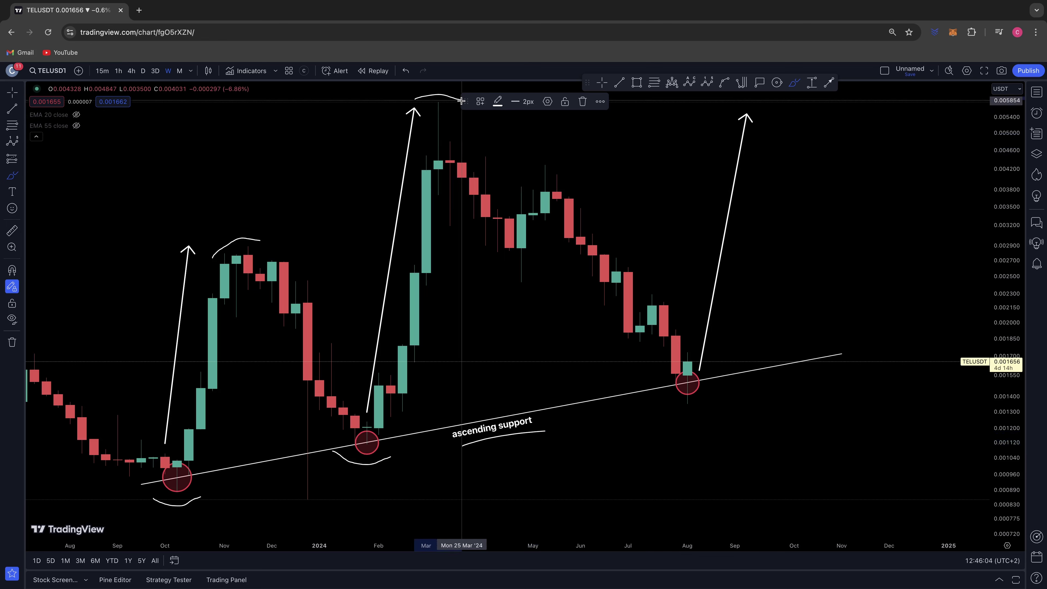
pyautogui.moveTo(665, 392); pyautogui.dragTo(724, 392)
pyautogui.moveTo(463, 451); pyautogui.dragTo(545, 446)
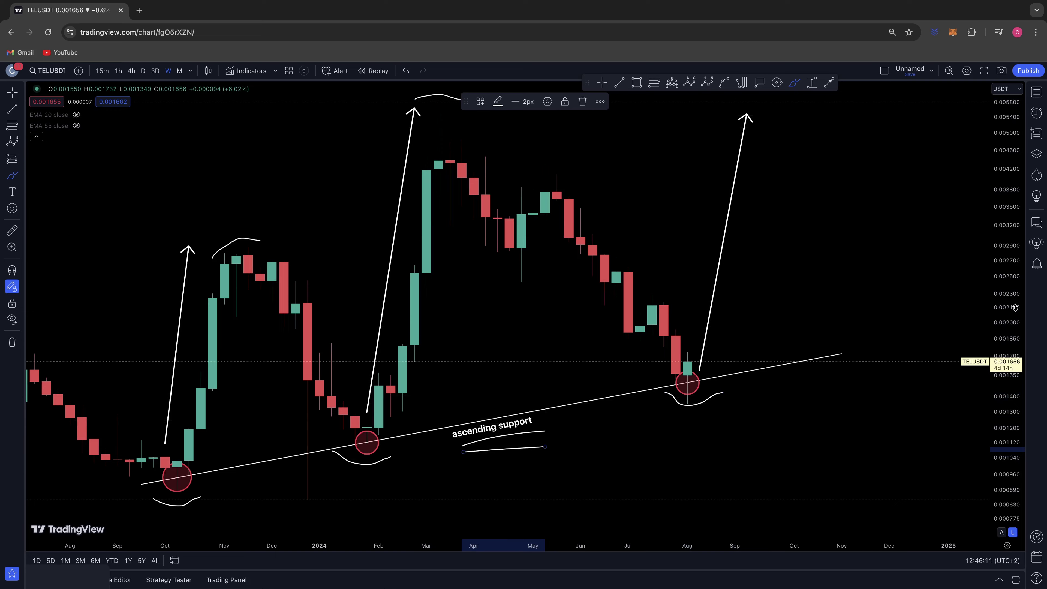
pyautogui.moveTo(1015, 307); pyautogui.dragTo(1016, 330)
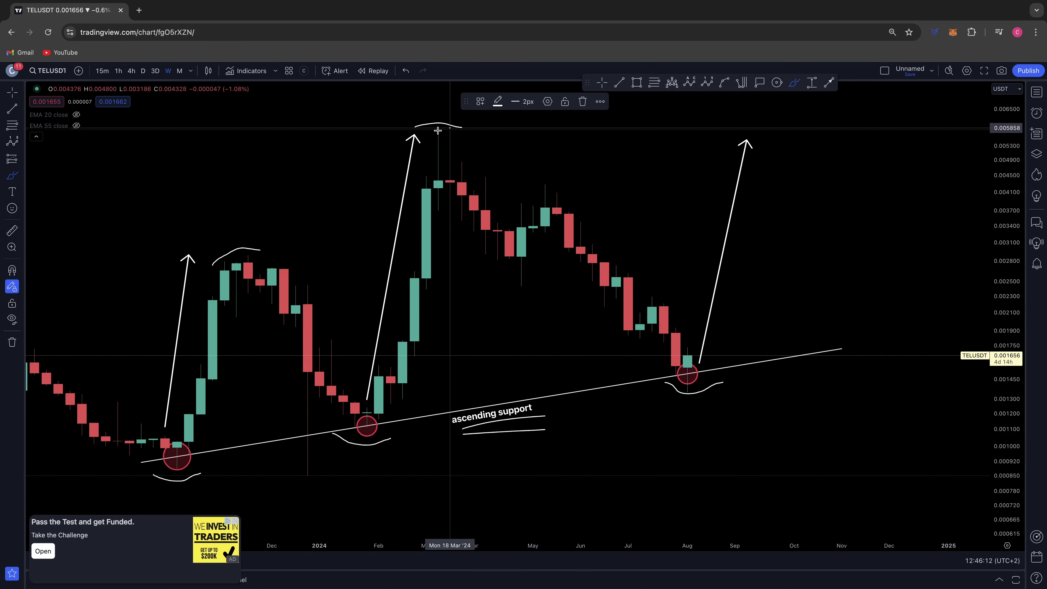
pyautogui.moveTo(438, 130)
pyautogui.mouseDown()
pyautogui.moveTo(441, 143)
pyautogui.moveTo(449, 132)
pyautogui.moveTo(435, 129)
pyautogui.mouseUp()
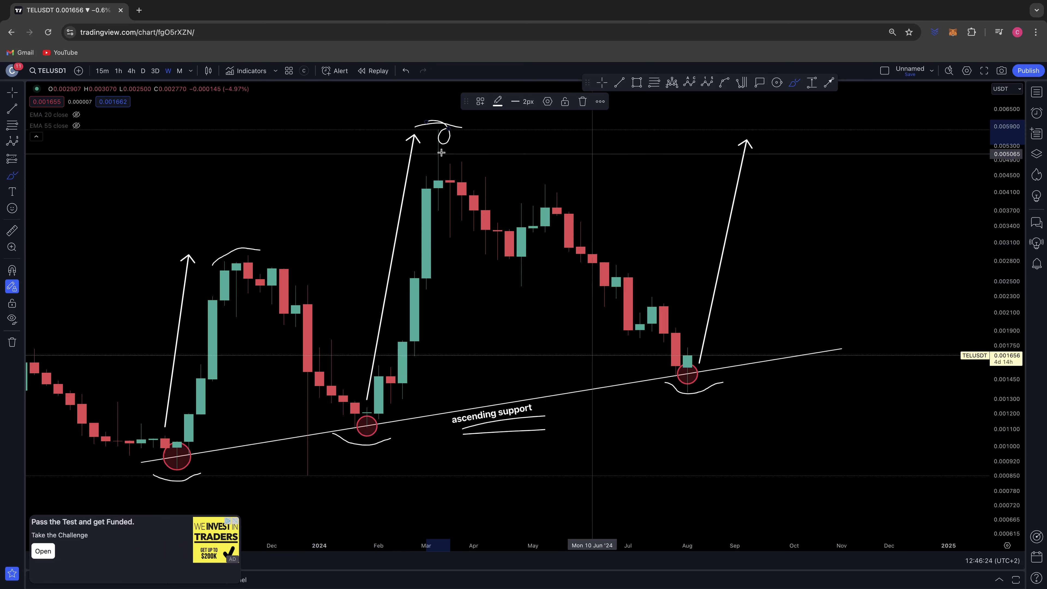
# - Undo the recent brush strokes with Ctrl+Z and dismiss the funding advertisement
pyautogui.click(488, 201)
pyautogui.hotkey('ctrl', 'z')
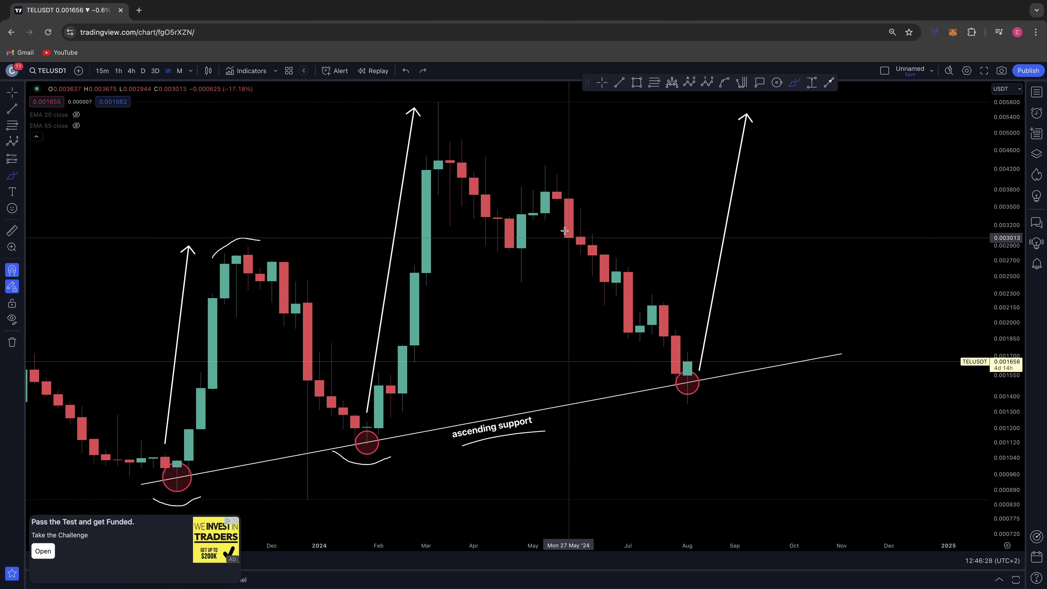
pyautogui.hotkey('ctrl', 'z')
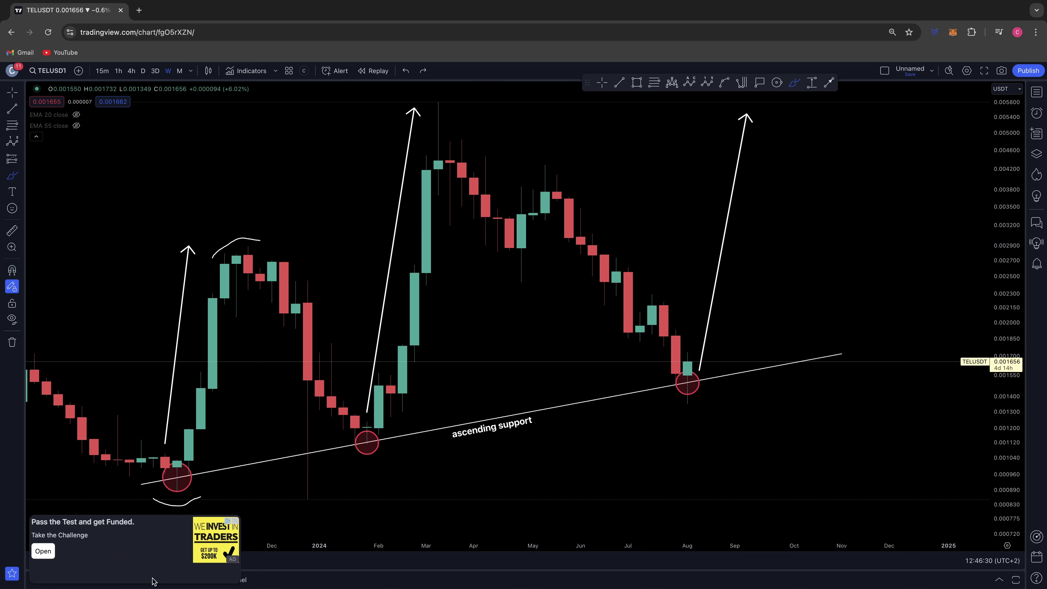
pyautogui.click(233, 521)
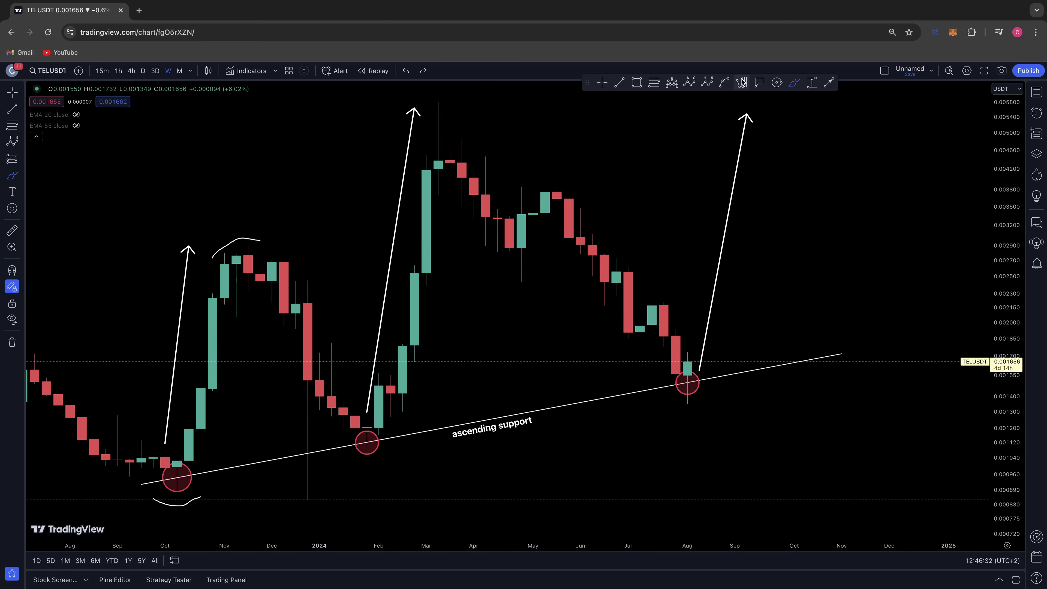
# - Place an Elliott impulse wave (0)–(5) from the March high down to the August low
pyautogui.click(708, 83)
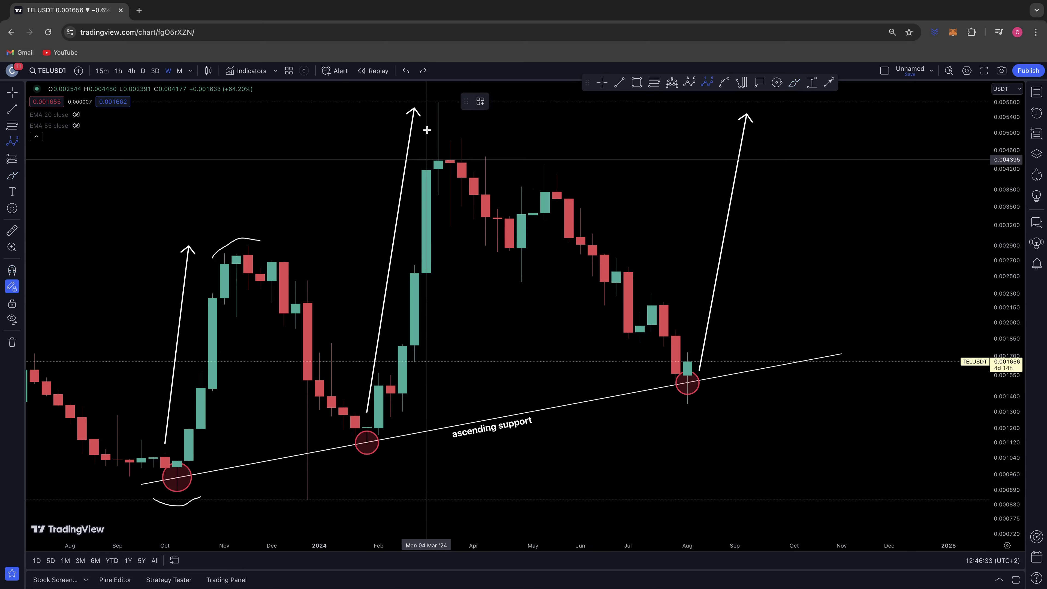
pyautogui.click(438, 101)
pyautogui.click(521, 278)
pyautogui.click(545, 164)
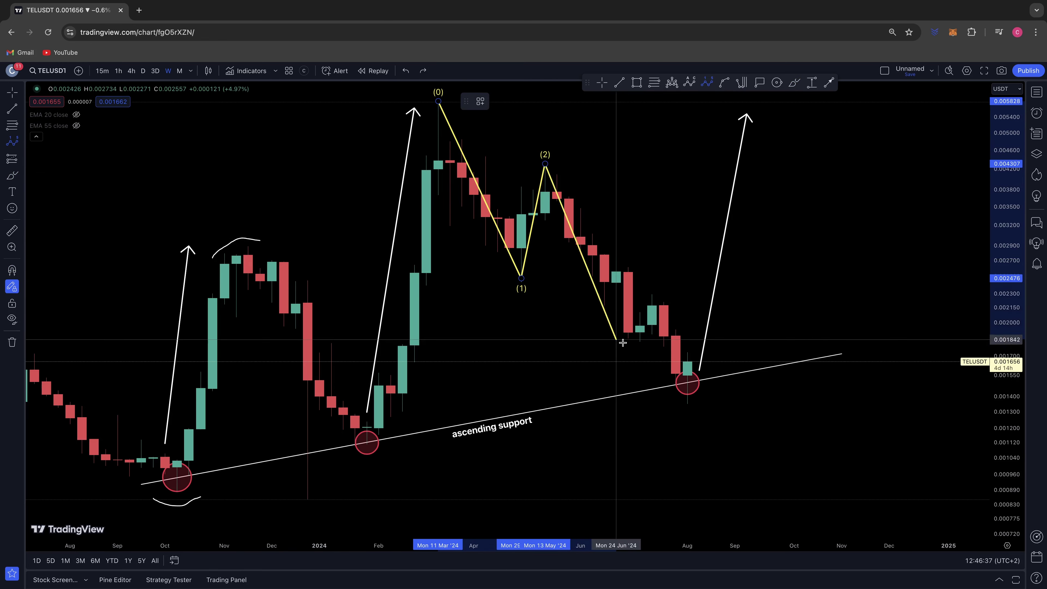
pyautogui.click(639, 343)
pyautogui.click(652, 291)
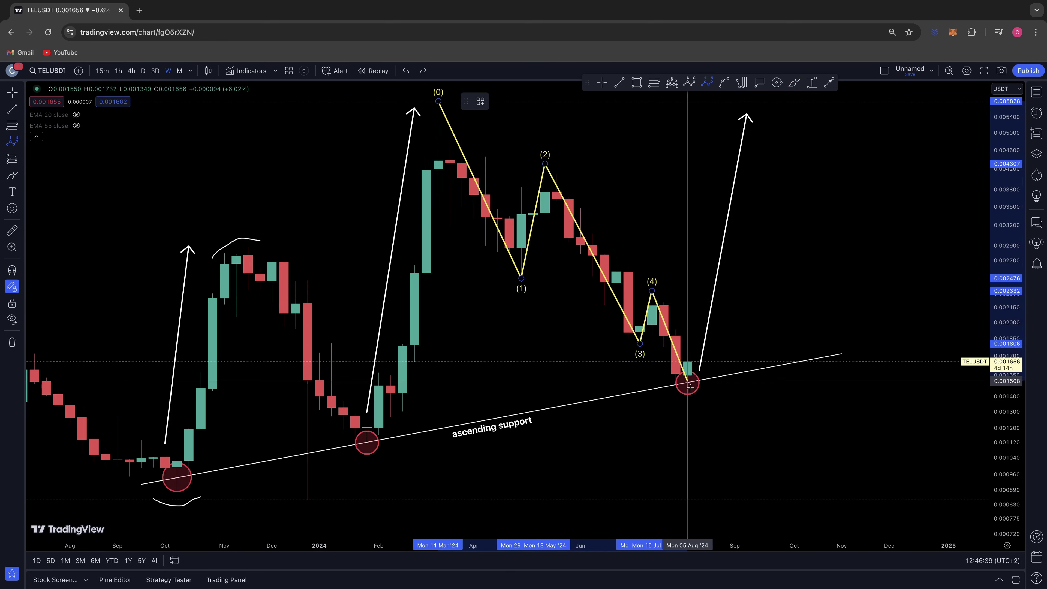
pyautogui.click(687, 402)
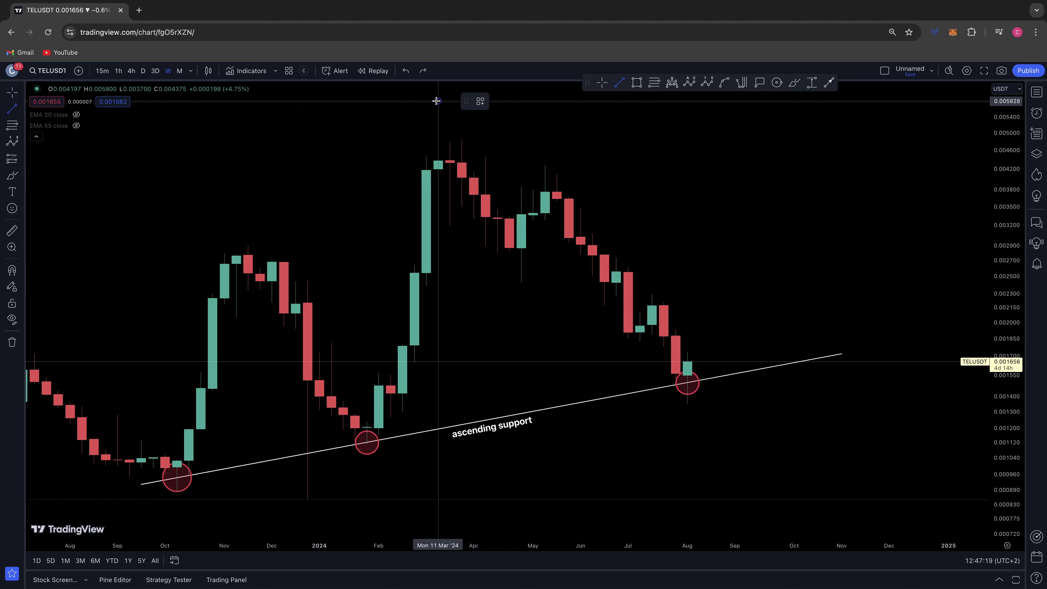
# - Draw a descending triangle: a falling line from the March high over a flat base near 0.0029
pyautogui.click(436, 101)
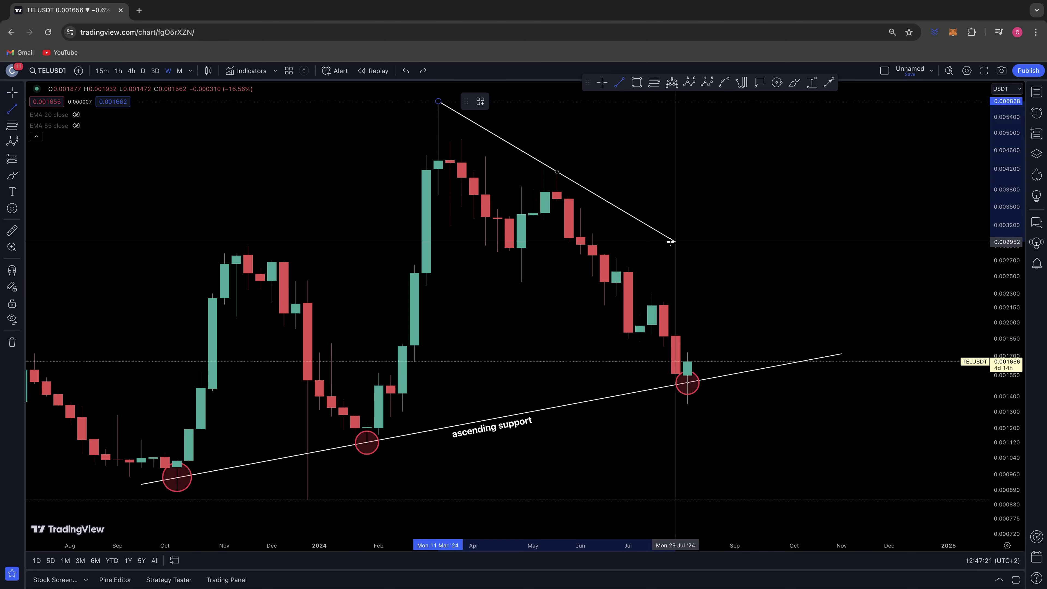
pyautogui.click(687, 247)
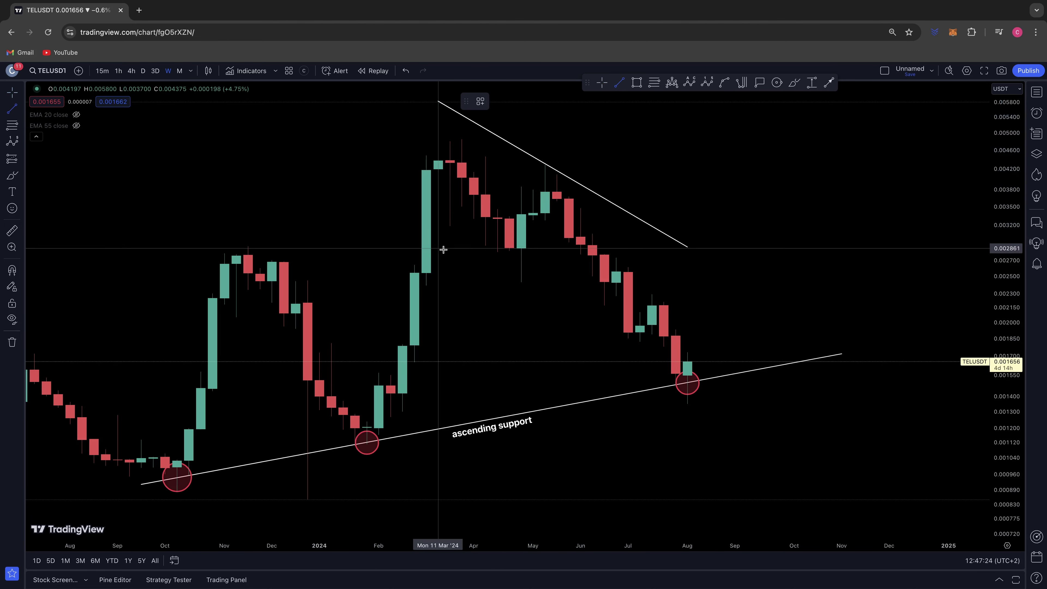
pyautogui.click(420, 249)
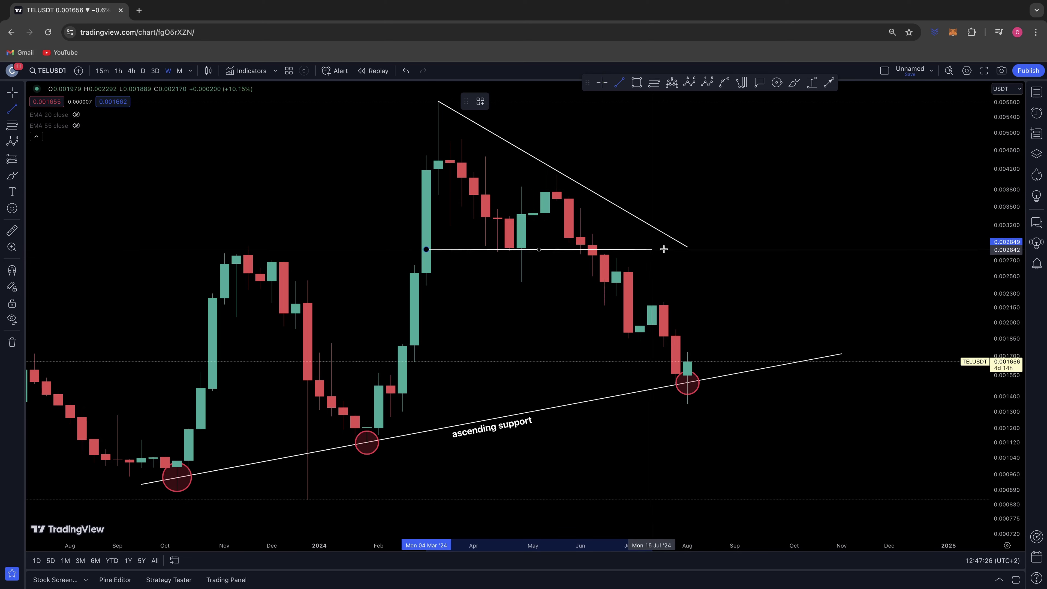
pyautogui.click(698, 271)
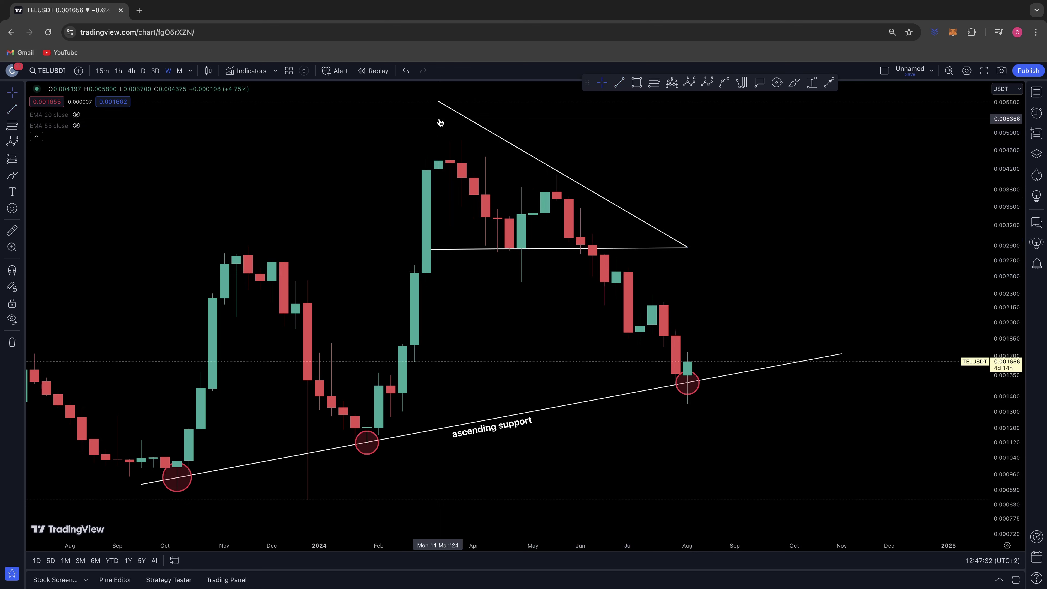
pyautogui.click(7, 175)
# - Sketch freehand price paths from the March peak, then undo the stray arc above the triangle apex
pyautogui.moveTo(416, 107); pyautogui.dragTo(450, 99)
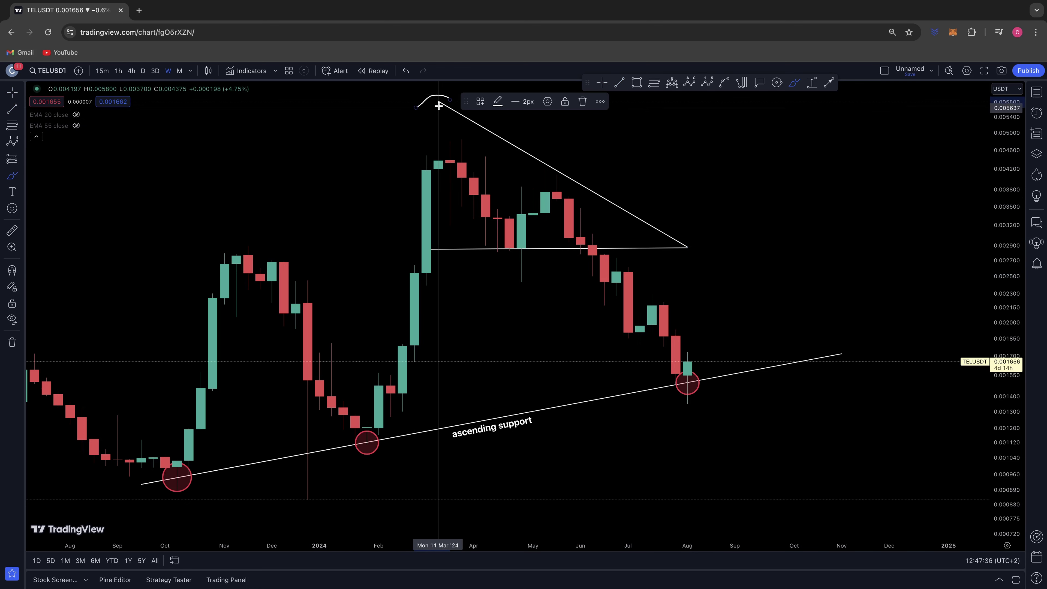
pyautogui.moveTo(451, 152)
pyautogui.mouseDown()
pyautogui.moveTo(505, 252)
pyautogui.moveTo(540, 169)
pyautogui.moveTo(553, 171)
pyautogui.moveTo(546, 161)
pyautogui.moveTo(559, 150)
pyautogui.moveTo(581, 158)
pyautogui.mouseUp()
pyautogui.moveTo(569, 197)
pyautogui.mouseDown()
pyautogui.moveTo(571, 252)
pyautogui.moveTo(591, 246)
pyautogui.mouseUp()
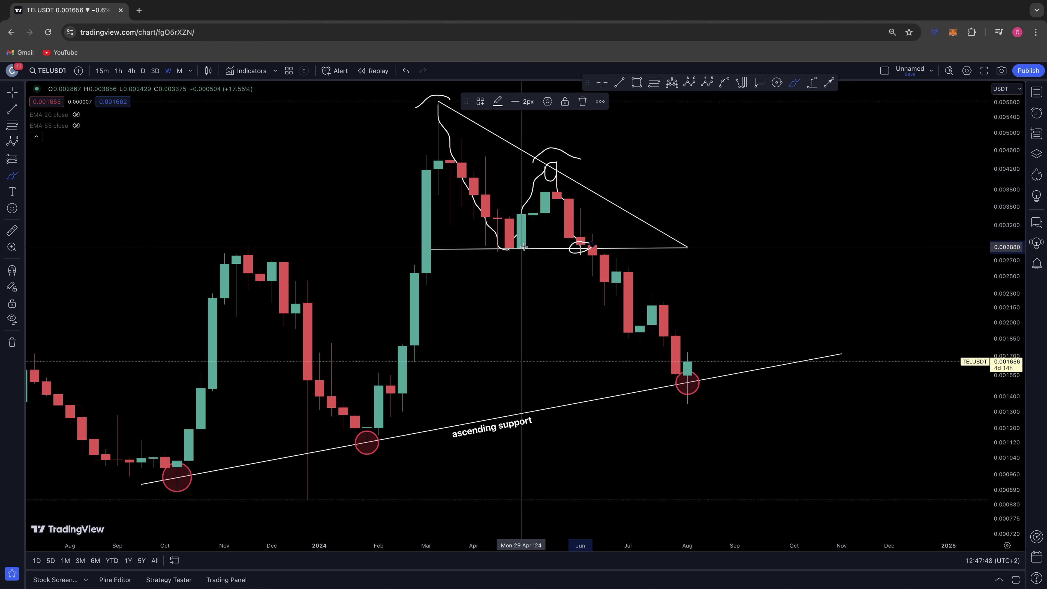
pyautogui.moveTo(450, 108)
pyautogui.mouseDown()
pyautogui.moveTo(451, 161)
pyautogui.moveTo(479, 231)
pyautogui.moveTo(515, 212)
pyautogui.moveTo(544, 163)
pyautogui.moveTo(601, 292)
pyautogui.moveTo(615, 255)
pyautogui.moveTo(645, 337)
pyautogui.moveTo(688, 384)
pyautogui.mouseUp()
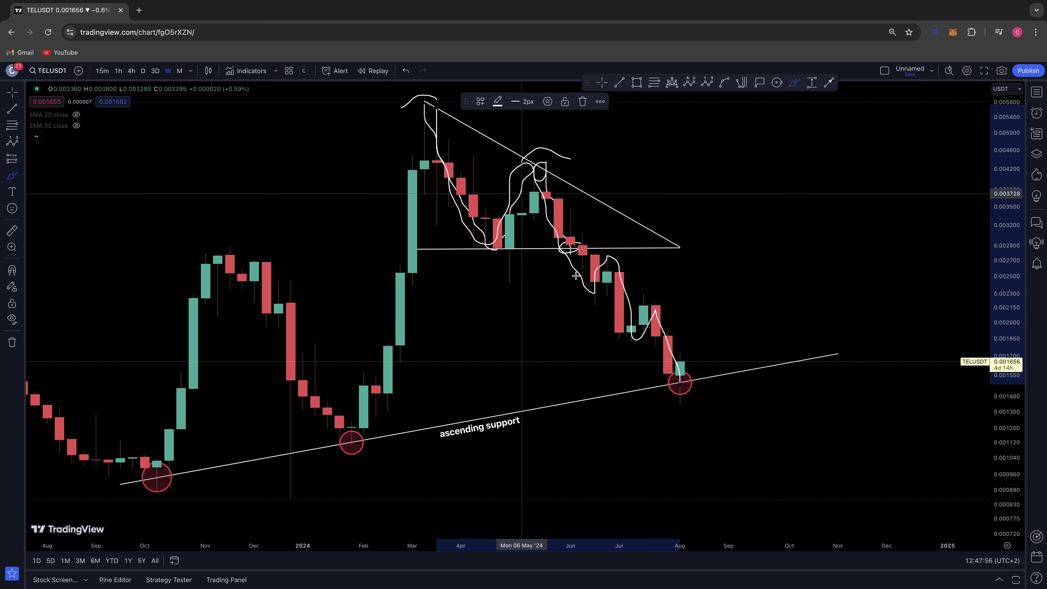
pyautogui.press('super+z')
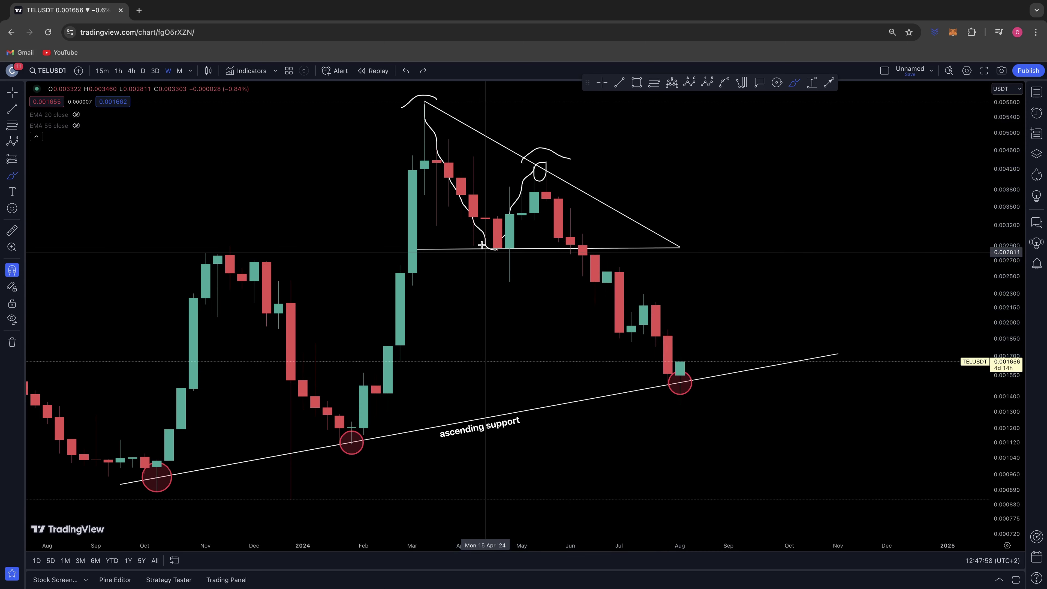
pyautogui.press('super+z')
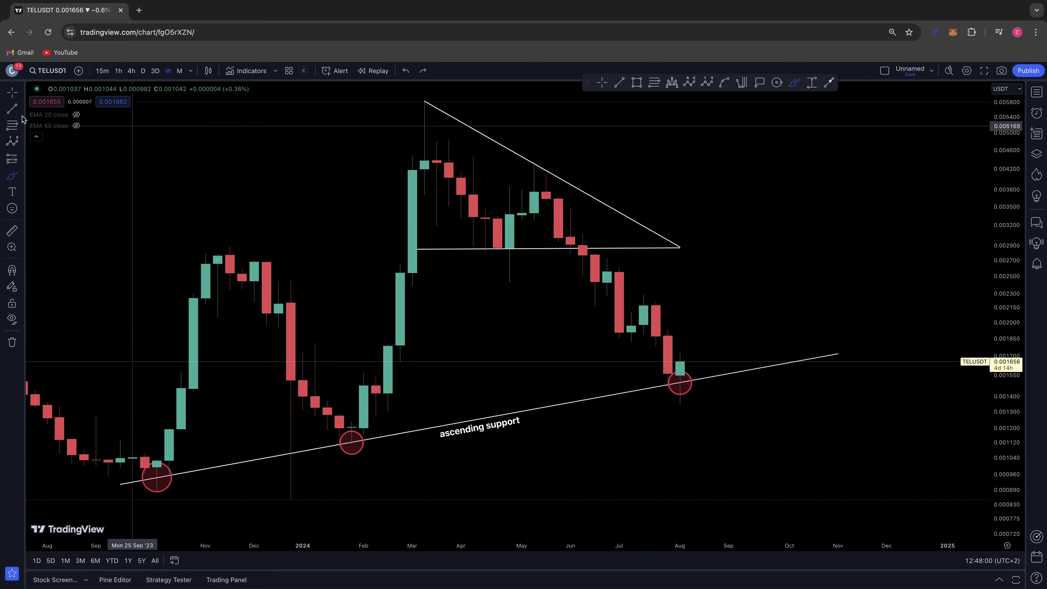
# - Draw a vertical triangle-height line from apex to base and move it to the June breakdown
pyautogui.click(12, 109)
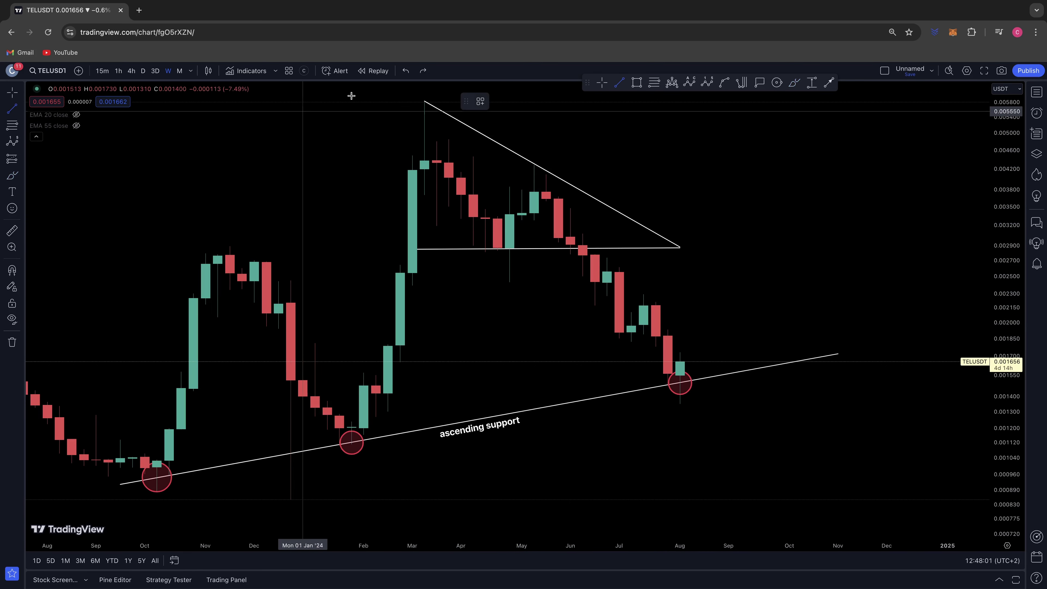
pyautogui.click(425, 101)
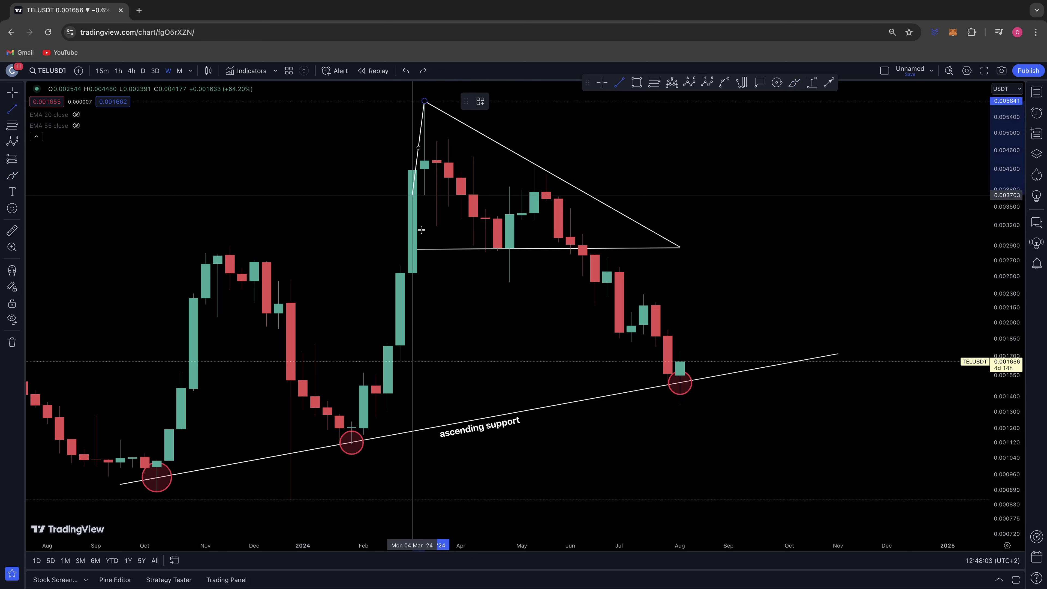
pyautogui.click(425, 249)
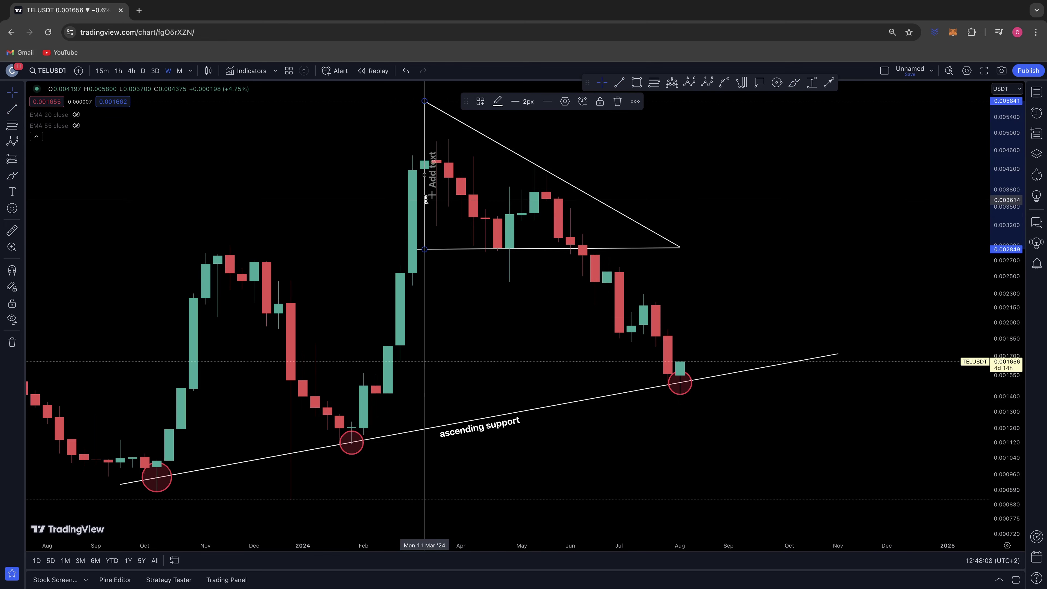
pyautogui.moveTo(424, 201); pyautogui.dragTo(588, 346)
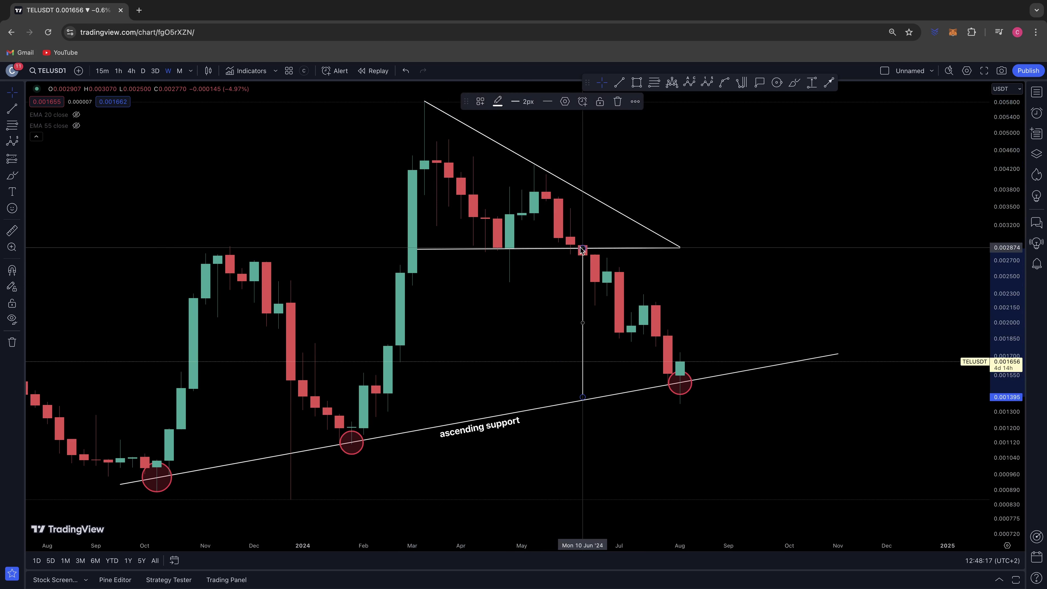
pyautogui.click(549, 291)
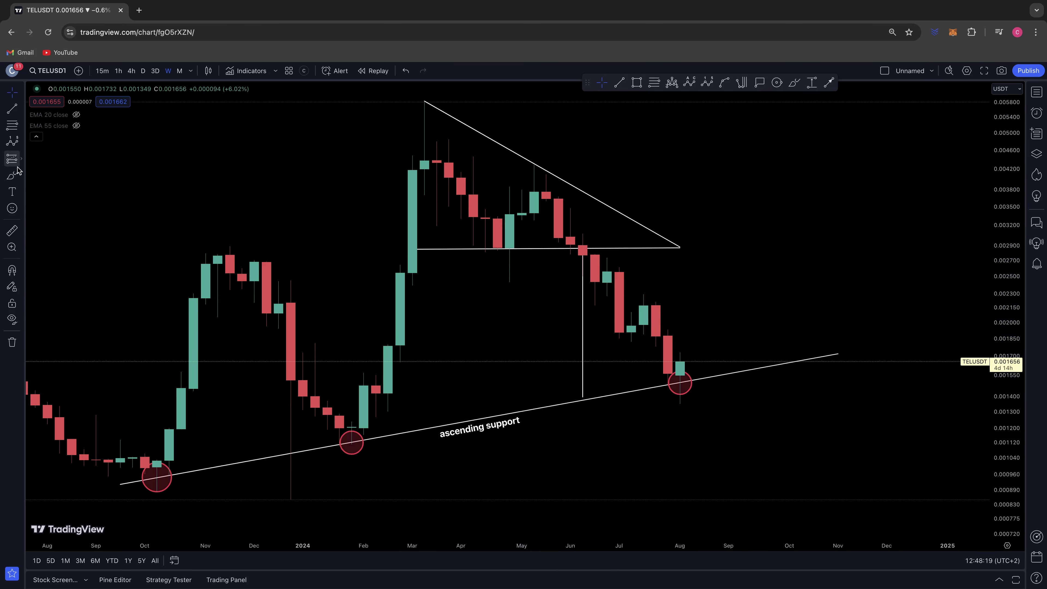
# - Brush a short mark below August and a loop on support, then shift the height line to late July
pyautogui.click(12, 175)
pyautogui.moveTo(655, 404); pyautogui.dragTo(691, 404)
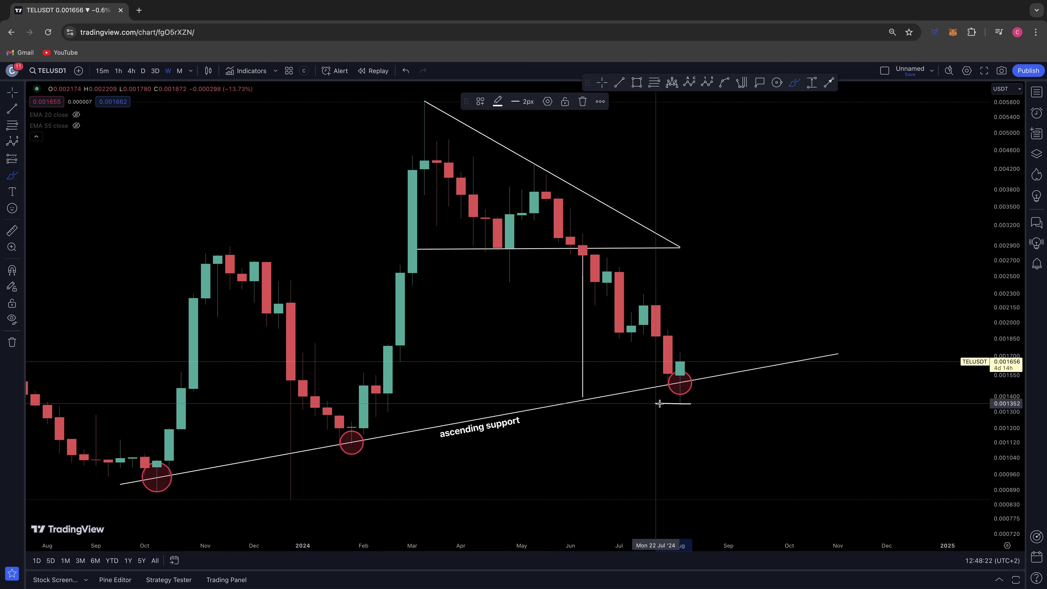
pyautogui.moveTo(594, 391); pyautogui.dragTo(583, 391)
pyautogui.moveTo(600, 398); pyautogui.dragTo(579, 397)
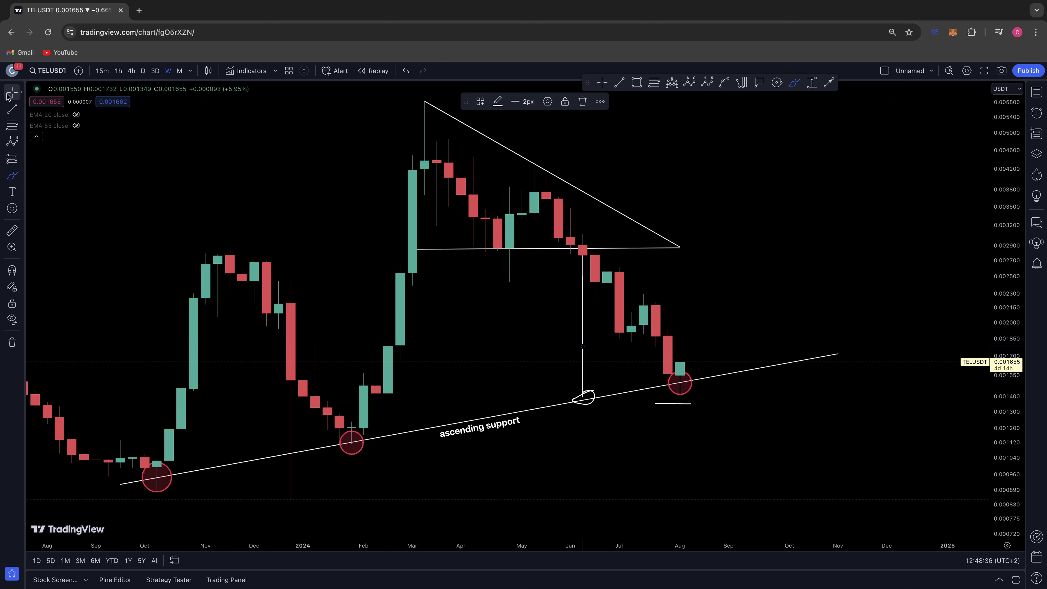
pyautogui.moveTo(583, 330); pyautogui.dragTo(649, 329)
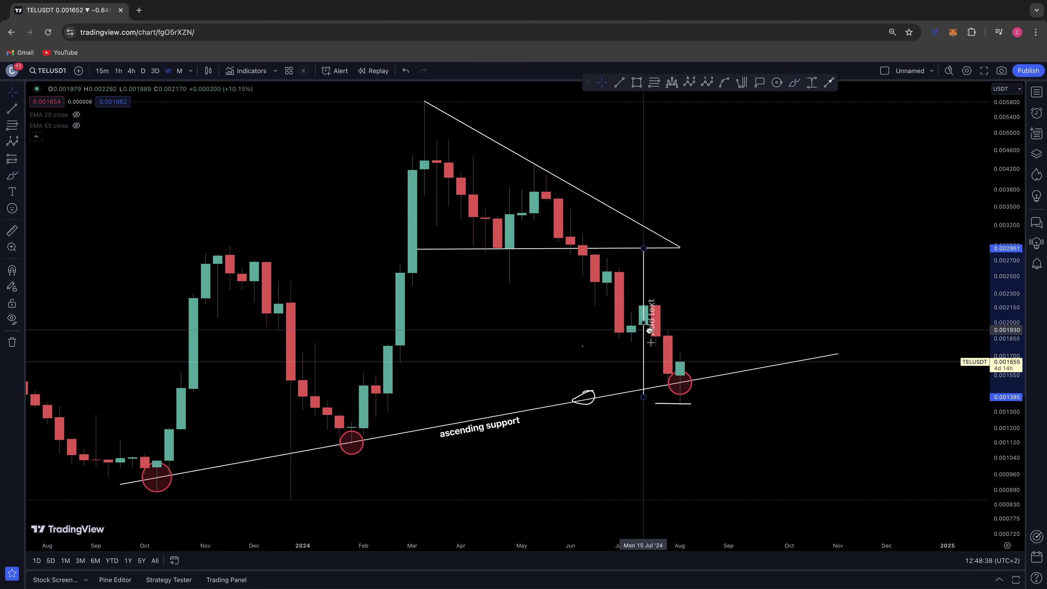
pyautogui.click(659, 398)
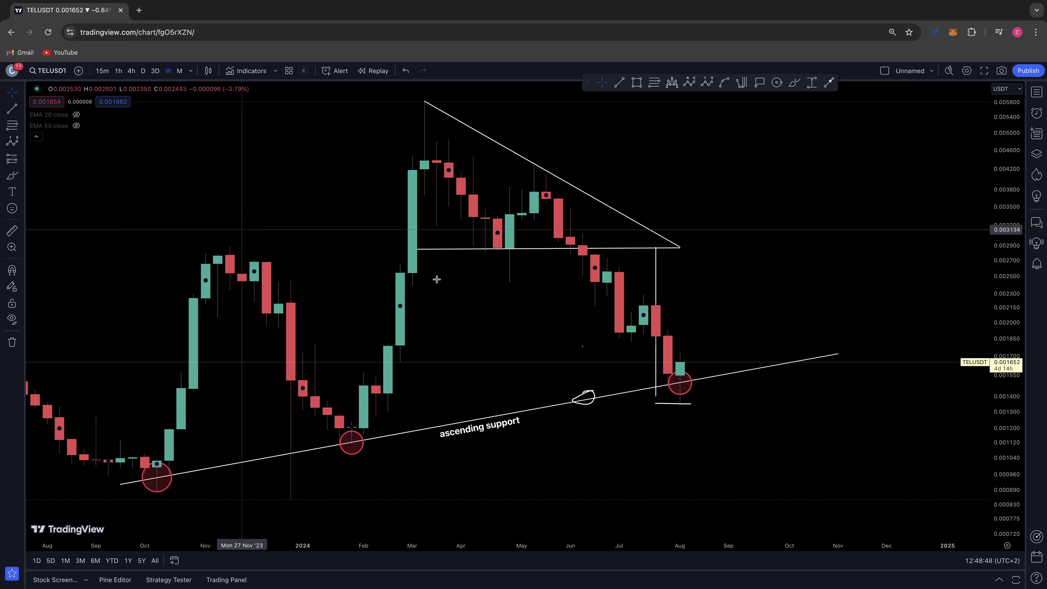
# - Sketch a price path from the triangle to support, then undo the sketches and the height line's move
pyautogui.hotkey('alt', 'shift', 'b')
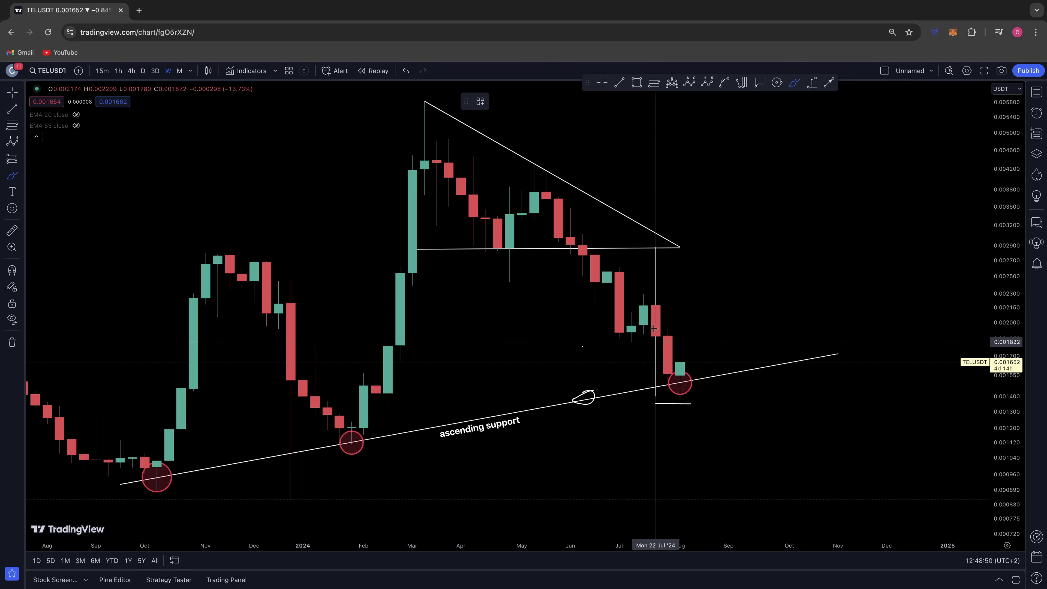
pyautogui.moveTo(413, 142)
pyautogui.mouseDown()
pyautogui.moveTo(470, 254)
pyautogui.moveTo(533, 226)
pyautogui.moveTo(610, 322)
pyautogui.moveTo(637, 399)
pyautogui.moveTo(651, 375)
pyautogui.moveTo(666, 402)
pyautogui.moveTo(691, 351)
pyautogui.moveTo(723, 379)
pyautogui.moveTo(705, 390)
pyautogui.moveTo(692, 366)
pyautogui.mouseUp()
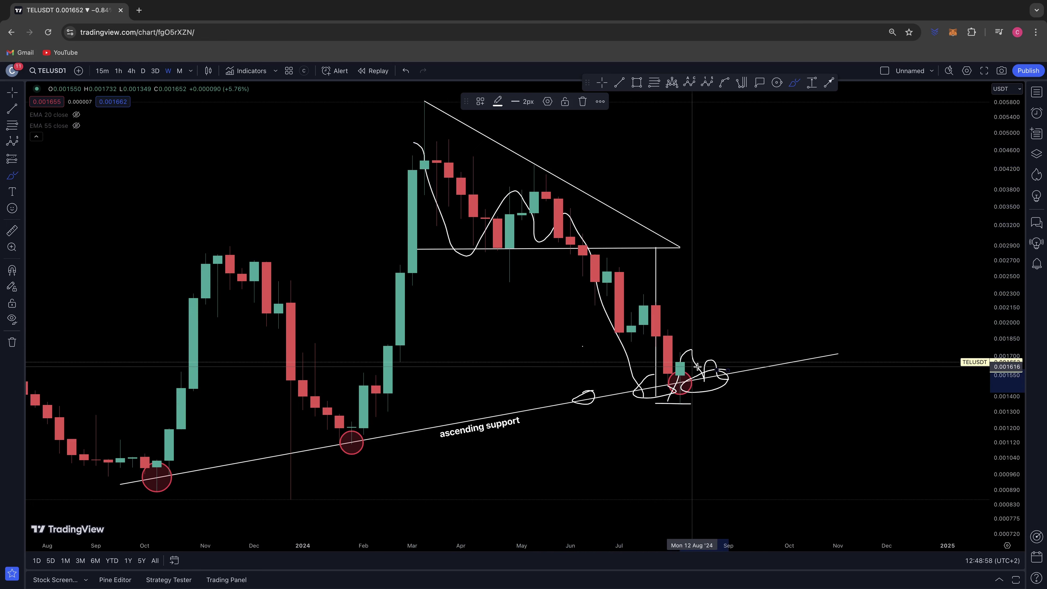
pyautogui.hotkey('ctrl', 'z')
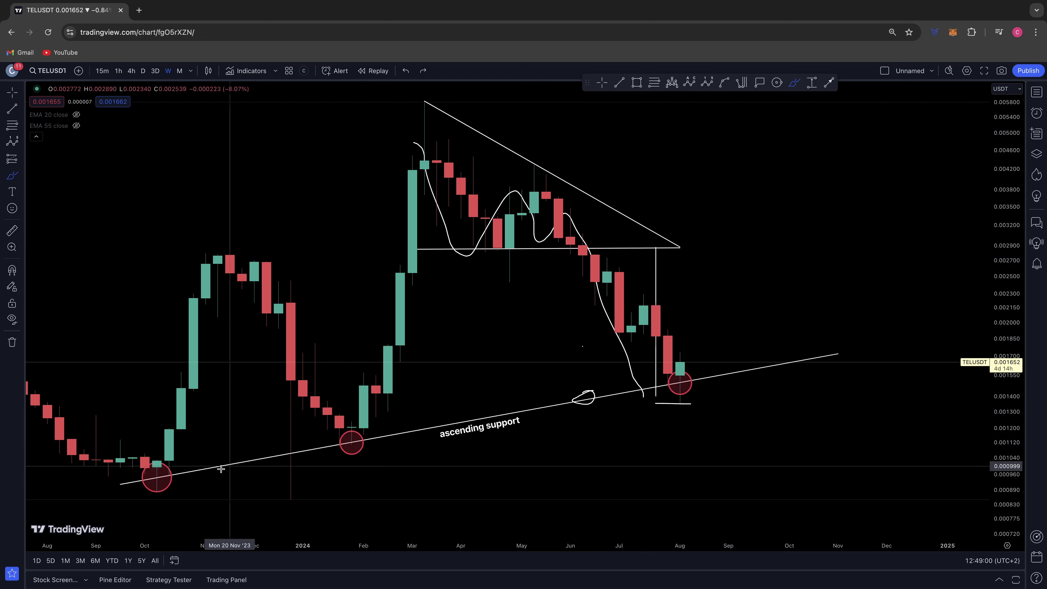
pyautogui.hotkey('ctrl', 'z')
pyautogui.hotkey('ctrl', 'z')
pyautogui.hotkey('ctrl', 'z')
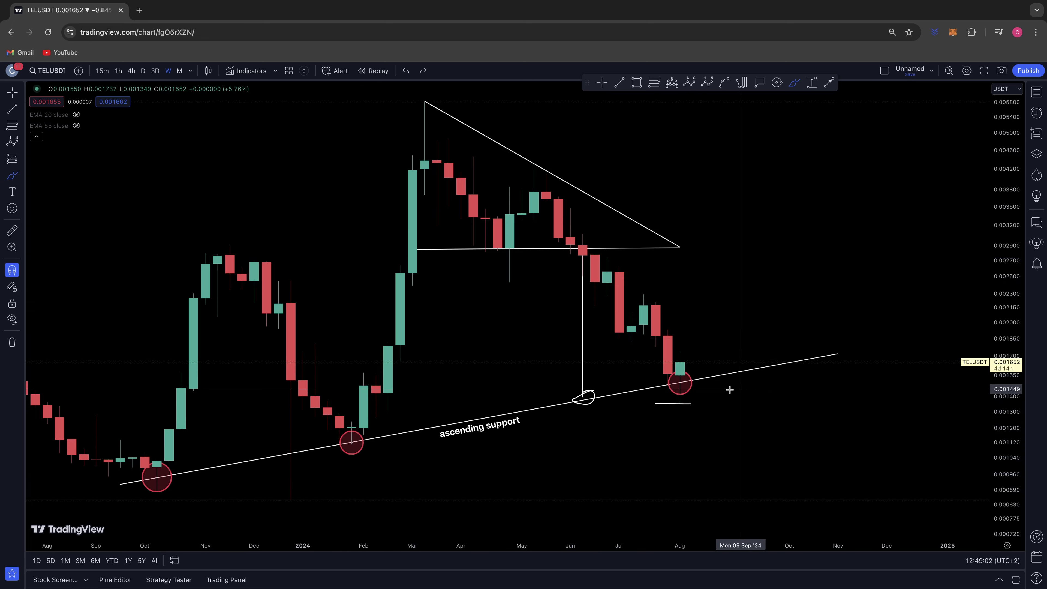
pyautogui.hotkey('ctrl', 'z')
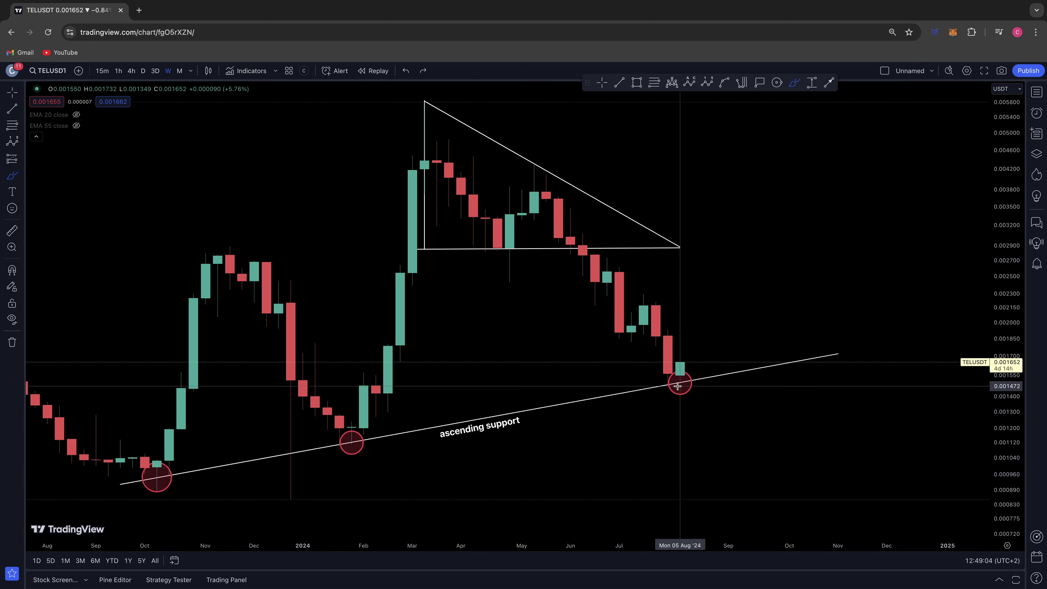
# - Brush a projected post-August wave and three horizontal level marks, then undo them
pyautogui.moveTo(685, 352)
pyautogui.mouseDown()
pyautogui.moveTo(702, 375)
pyautogui.moveTo(740, 366)
pyautogui.moveTo(732, 374)
pyautogui.moveTo(778, 275)
pyautogui.mouseUp()
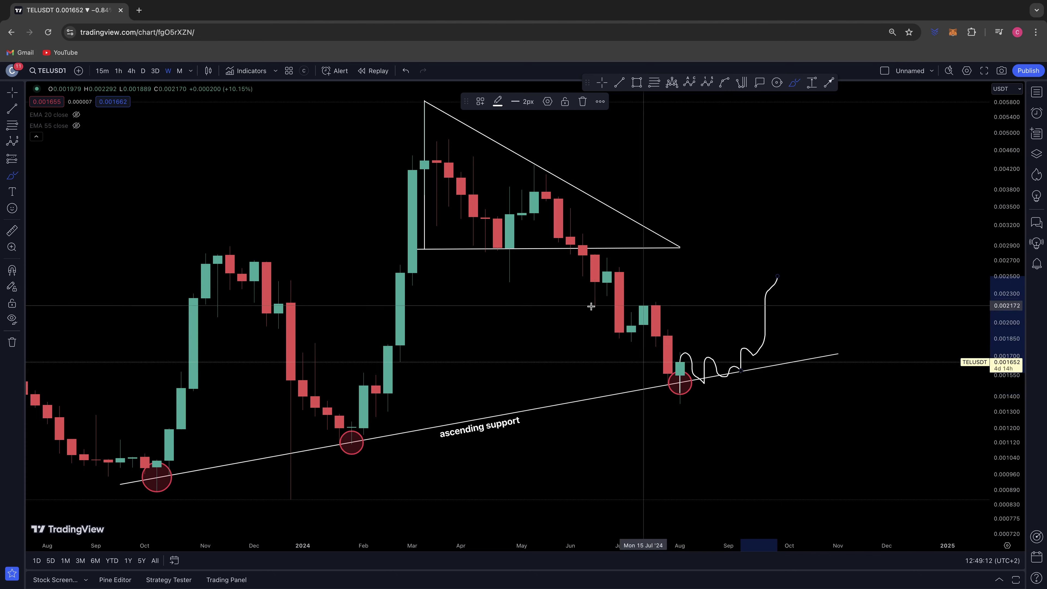
pyautogui.moveTo(703, 294); pyautogui.dragTo(632, 297)
pyautogui.moveTo(581, 252); pyautogui.dragTo(668, 253)
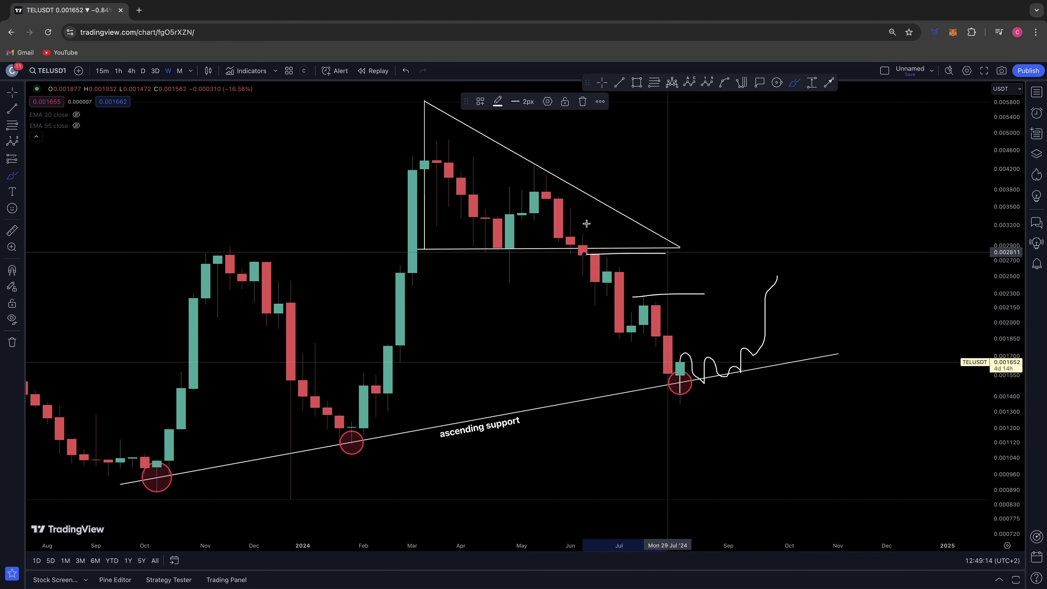
pyautogui.moveTo(513, 171); pyautogui.dragTo(656, 173)
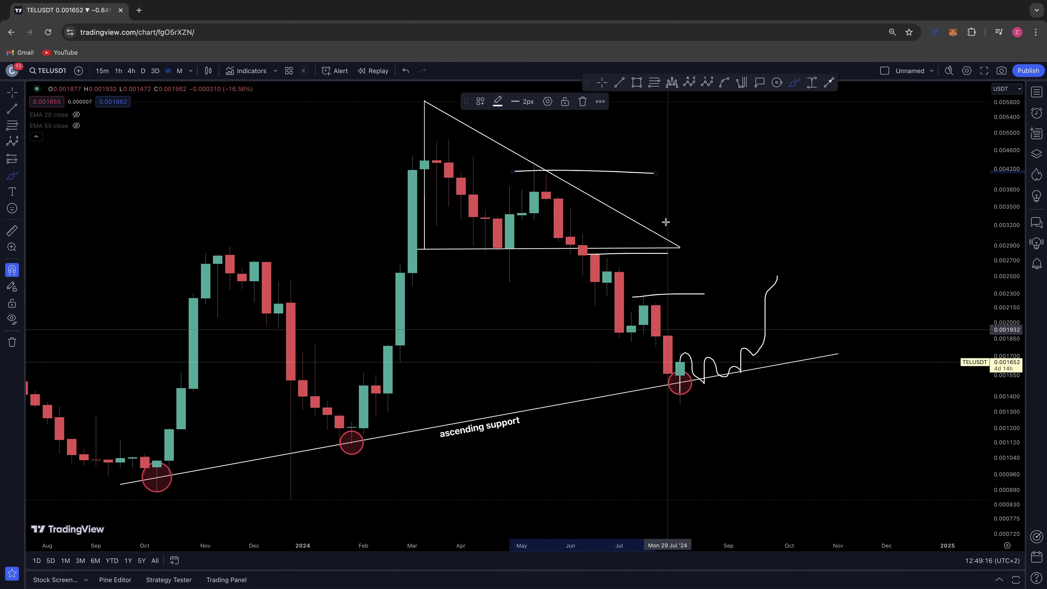
pyautogui.press('super+z')
pyautogui.press('super+z')
pyautogui.press('super+z')
pyautogui.press('super+z')
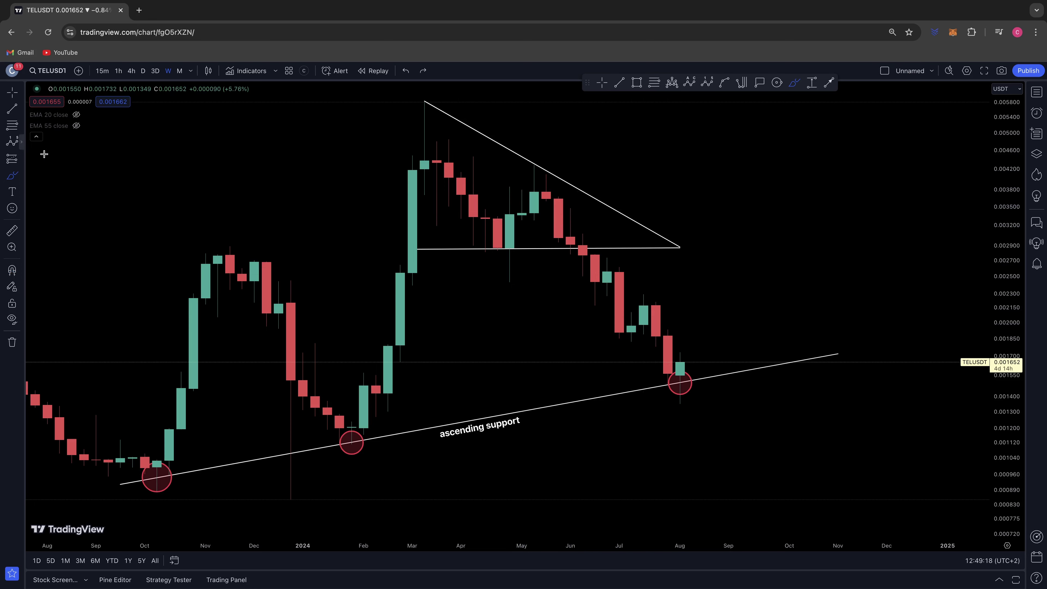
pyautogui.scroll(-1, 79, 129)
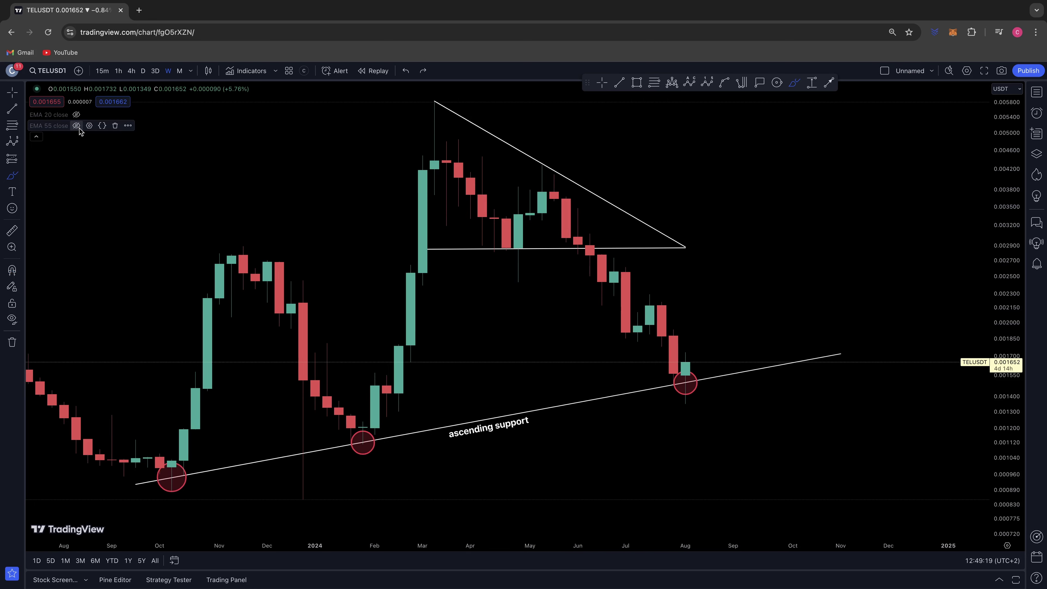
# - Show the EMA 20 line, then sketch and undo a wave through the March–May candles
pyautogui.click(77, 115)
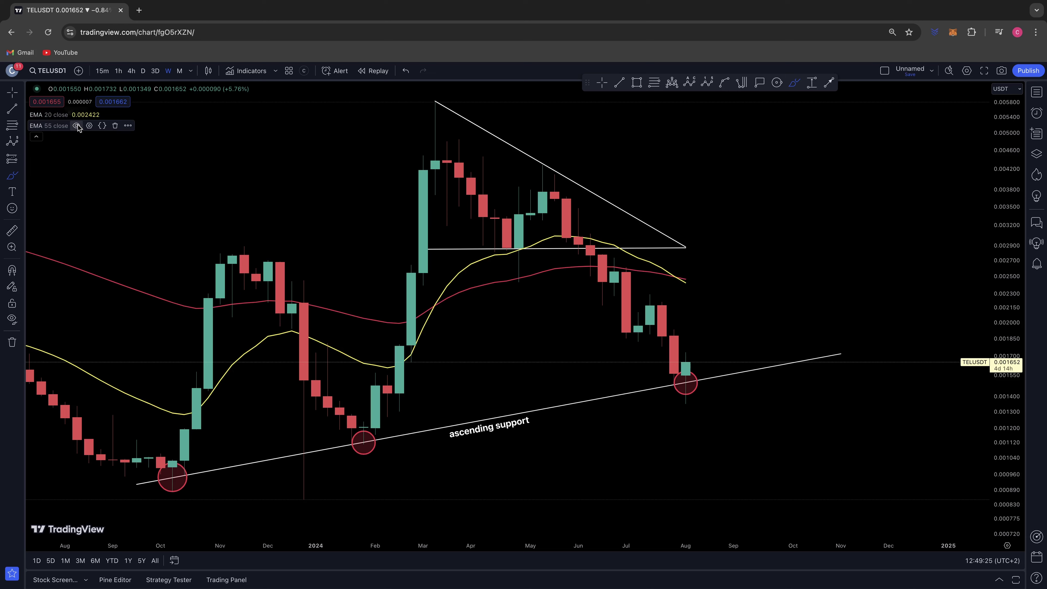
pyautogui.scroll(2, 248, 206)
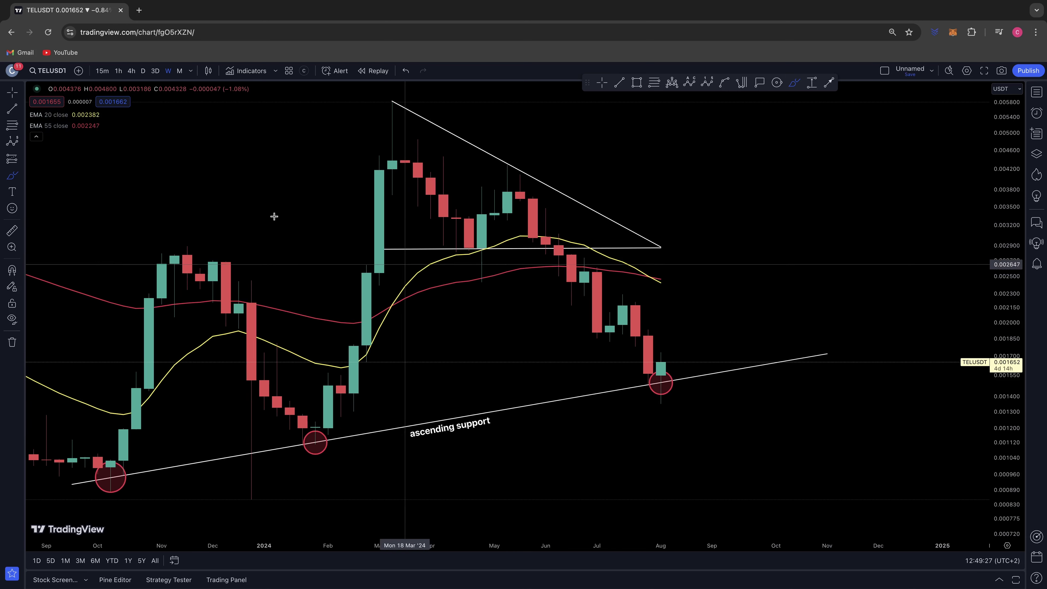
pyautogui.moveTo(392, 239)
pyautogui.mouseDown()
pyautogui.moveTo(404, 153)
pyautogui.moveTo(482, 216)
pyautogui.moveTo(547, 245)
pyautogui.mouseUp()
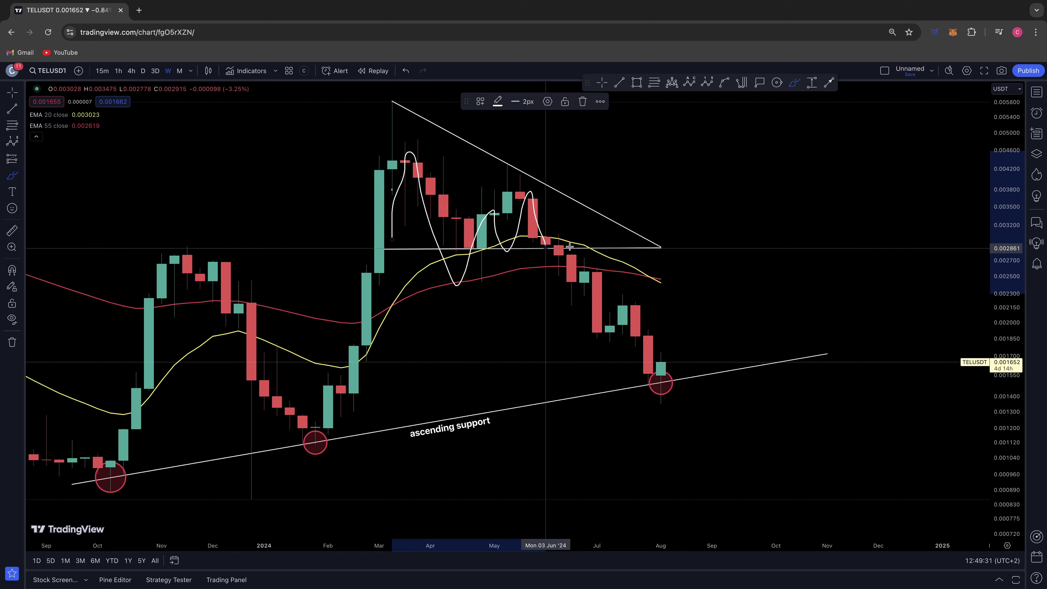
pyautogui.hotkey('ctrl', 'z')
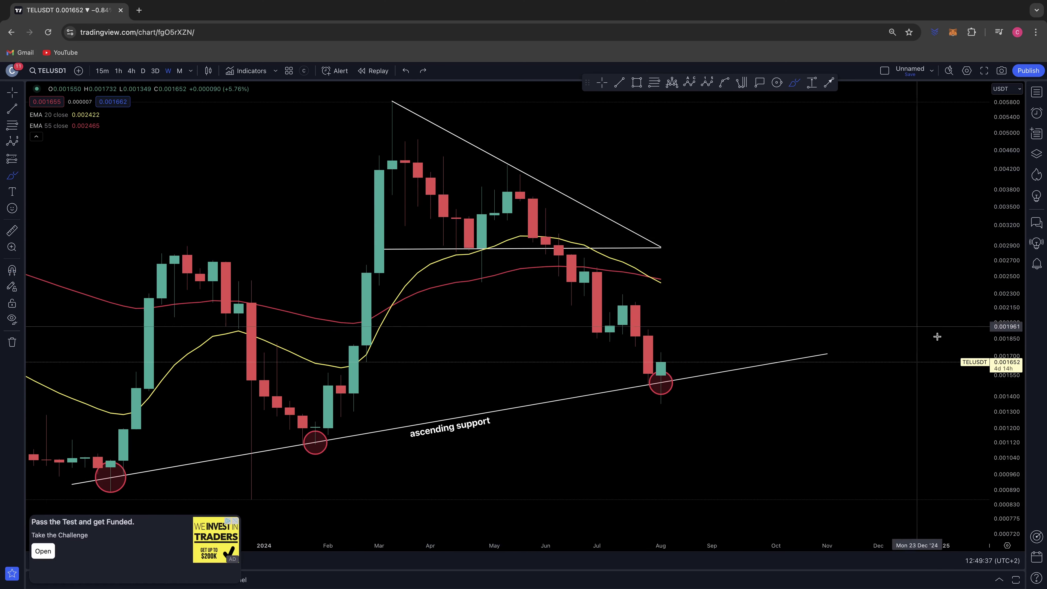
pyautogui.moveTo(997, 412); pyautogui.dragTo(997, 388)
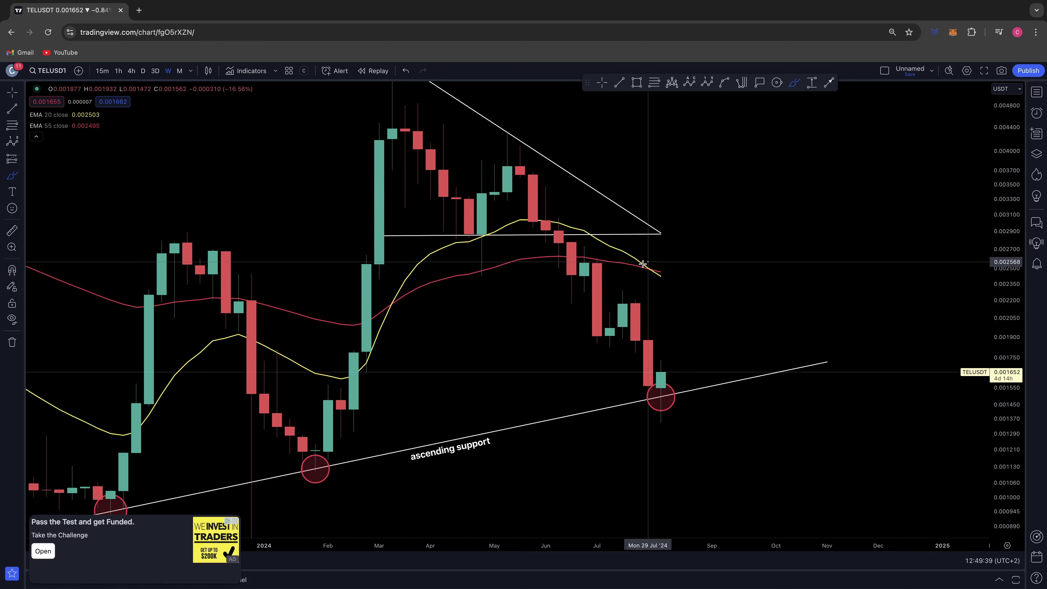
pyautogui.moveTo(660, 275); pyautogui.dragTo(657, 263)
pyautogui.scroll(-3, 656, 263)
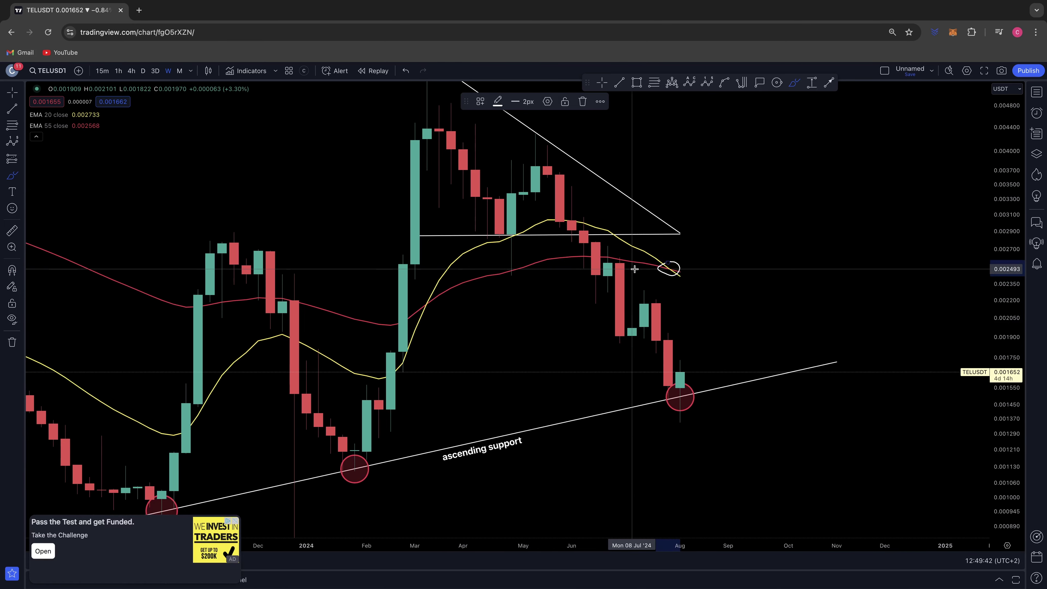
pyautogui.moveTo(583, 251); pyautogui.dragTo(678, 407)
pyautogui.moveTo(689, 348)
pyautogui.mouseDown()
pyautogui.moveTo(694, 369)
pyautogui.moveTo(720, 345)
pyautogui.moveTo(716, 294)
pyautogui.mouseUp()
pyautogui.moveTo(670, 268)
pyautogui.mouseDown()
pyautogui.moveTo(704, 299)
pyautogui.moveTo(728, 282)
pyautogui.moveTo(742, 359)
pyautogui.moveTo(805, 380)
pyautogui.moveTo(755, 374)
pyautogui.moveTo(771, 366)
pyautogui.mouseUp()
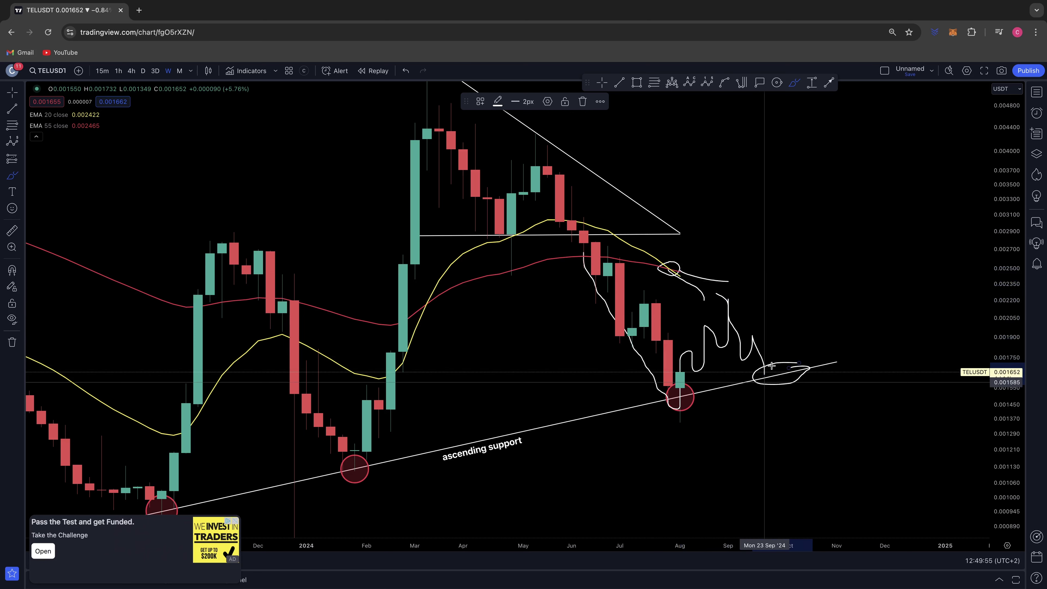
pyautogui.hotkey('ctrl', 'z')
pyautogui.hotkey('ctrl', 'z')
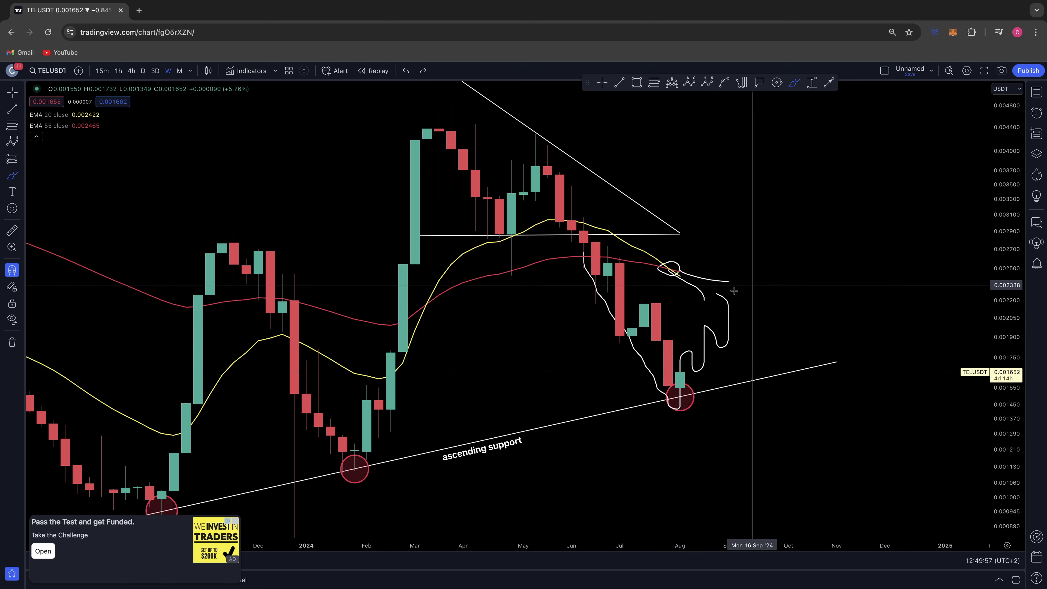
pyautogui.hotkey('ctrl', 'z')
pyautogui.hotkey('ctrl', 'z')
pyautogui.hotkey('ctrl', 'z')
pyautogui.hotkey('ctrl', 'z')
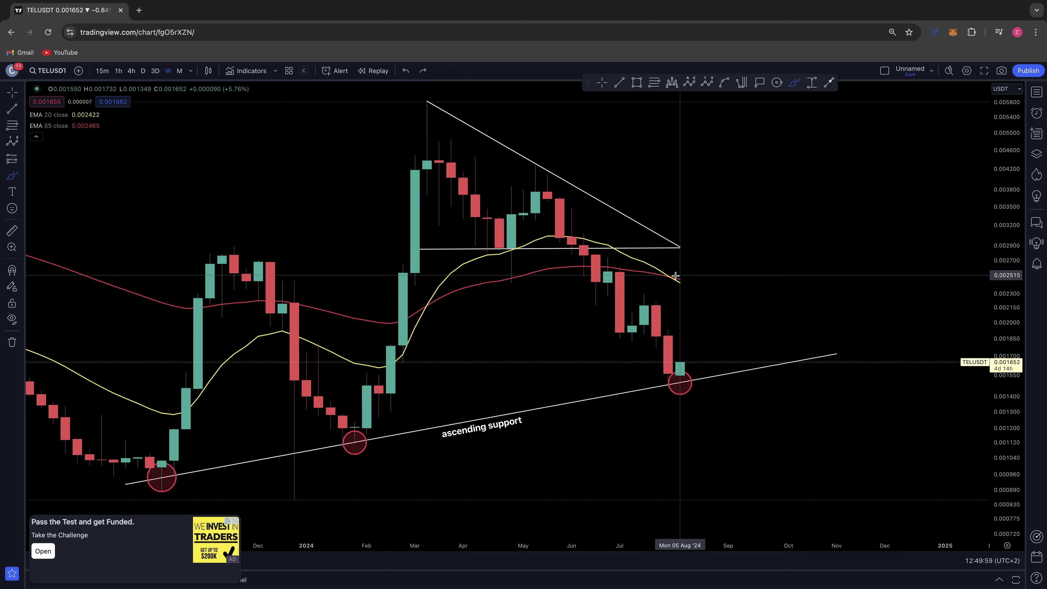
pyautogui.moveTo(675, 276); pyautogui.dragTo(679, 271)
# - Brush traces of the July decline and circles at the December and February support touches, then dismiss a measurement
pyautogui.moveTo(596, 268)
pyautogui.mouseDown()
pyautogui.moveTo(678, 392)
pyautogui.moveTo(670, 387)
pyautogui.moveTo(691, 375)
pyautogui.moveTo(678, 388)
pyautogui.moveTo(704, 299)
pyautogui.moveTo(664, 280)
pyautogui.moveTo(705, 285)
pyautogui.mouseUp()
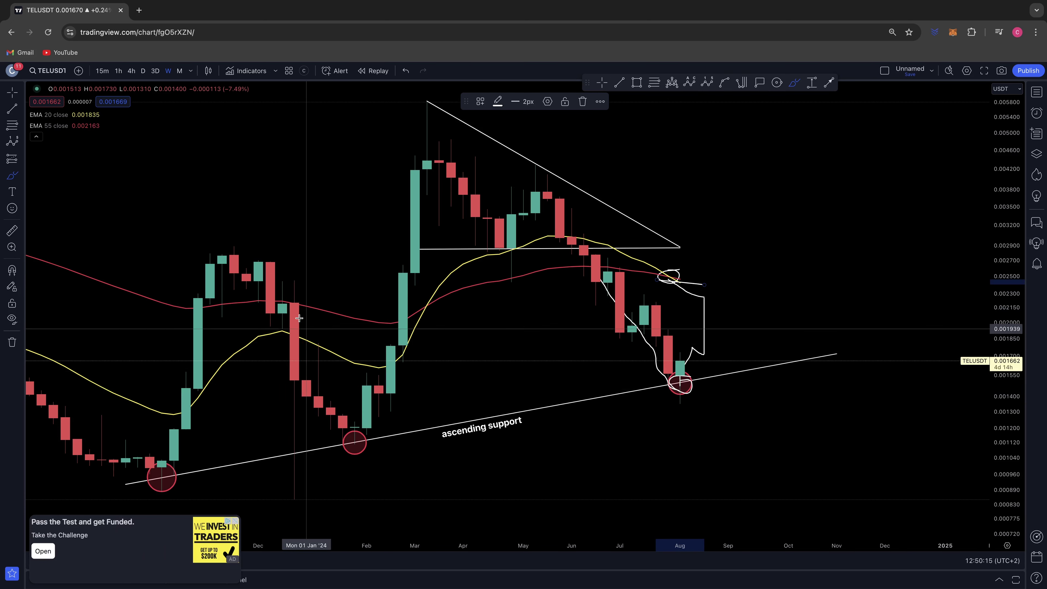
pyautogui.moveTo(293, 327)
pyautogui.mouseDown()
pyautogui.moveTo(284, 337)
pyautogui.moveTo(293, 329)
pyautogui.moveTo(355, 441)
pyautogui.mouseUp()
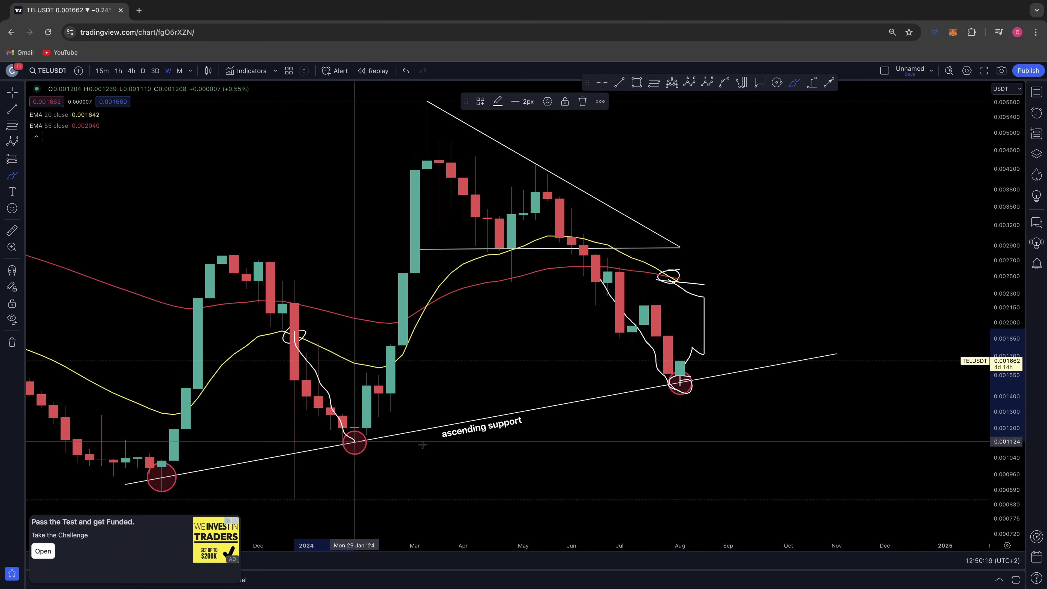
pyautogui.moveTo(506, 434); pyautogui.dragTo(511, 433)
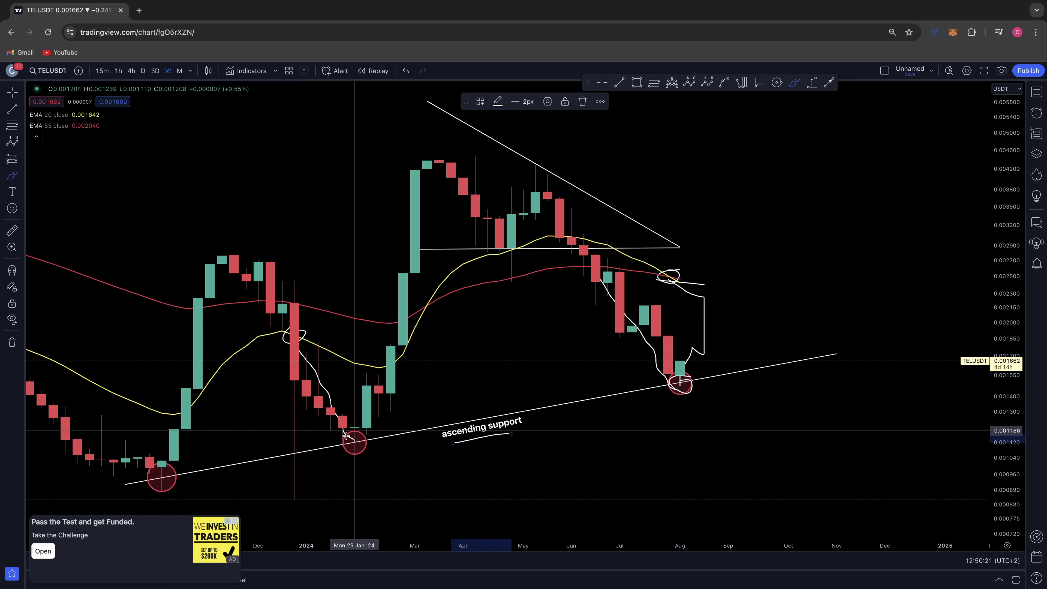
pyautogui.moveTo(362, 432)
pyautogui.mouseDown()
pyautogui.moveTo(377, 440)
pyautogui.moveTo(356, 438)
pyautogui.moveTo(354, 386)
pyautogui.moveTo(366, 376)
pyautogui.mouseUp()
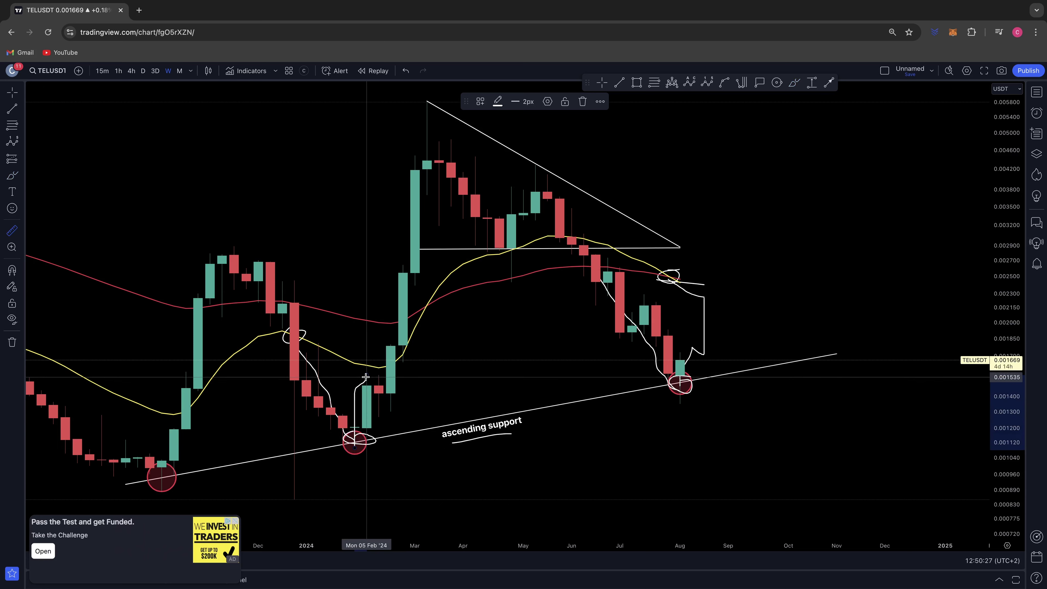
pyautogui.click(366, 375)
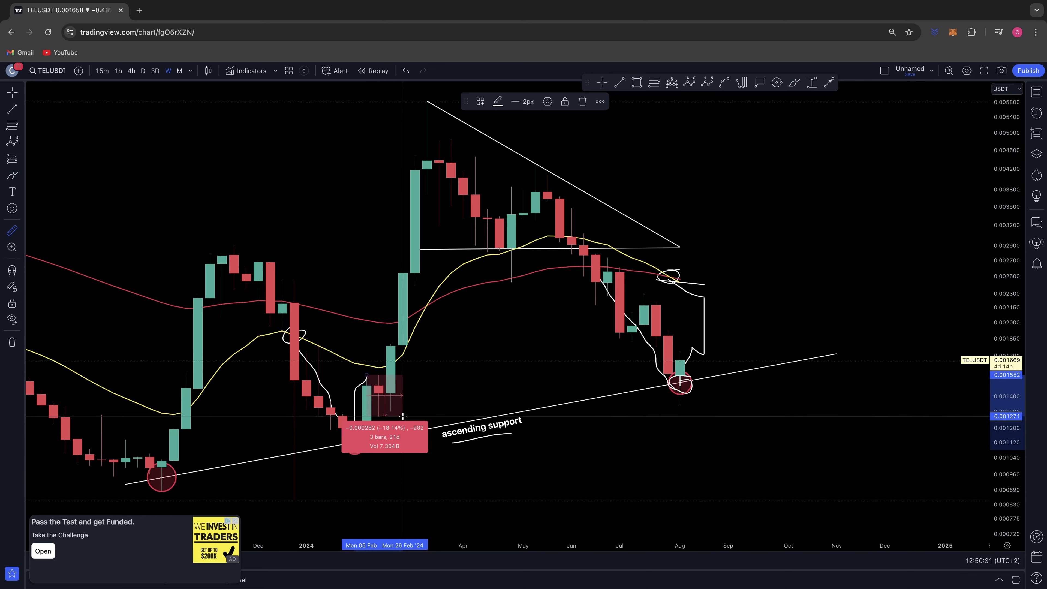
pyautogui.press('Escape')
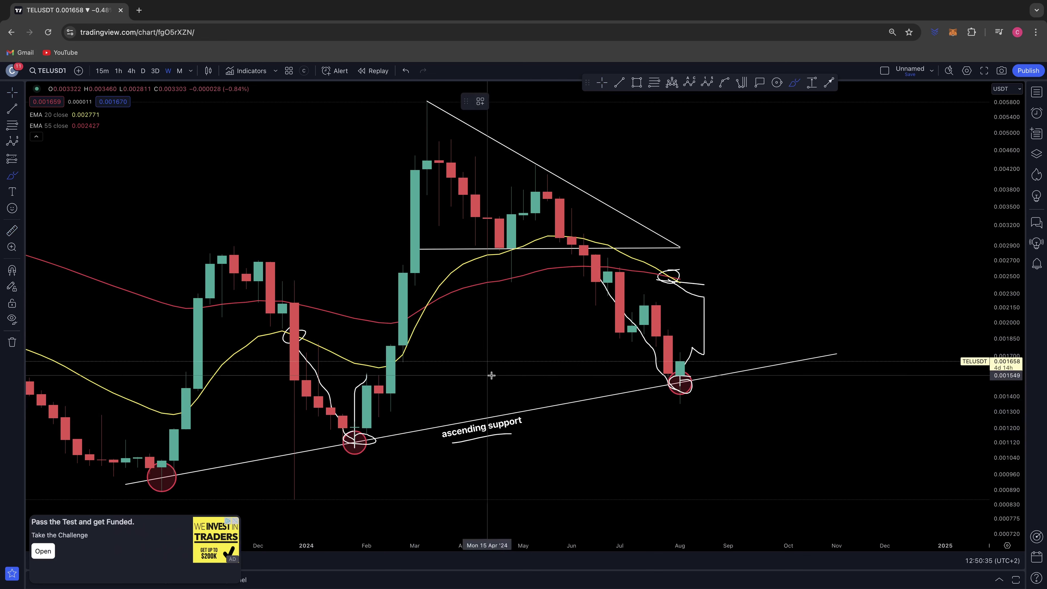
# - Sketch a projected rise from the latest candle, measure it with the price range tool, and clear it
pyautogui.moveTo(679, 376); pyautogui.dragTo(704, 308)
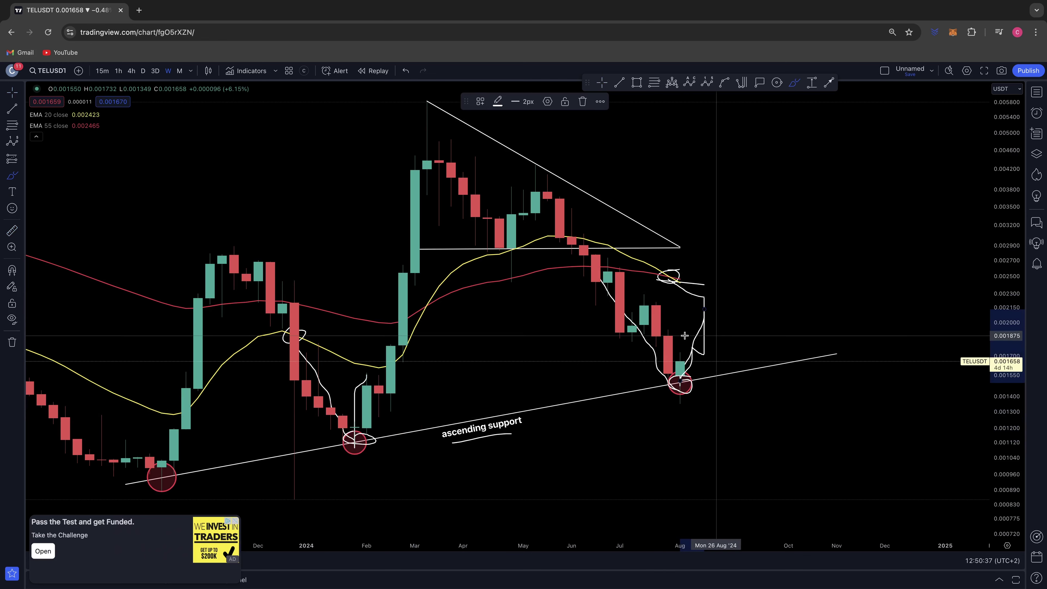
pyautogui.click(18, 231)
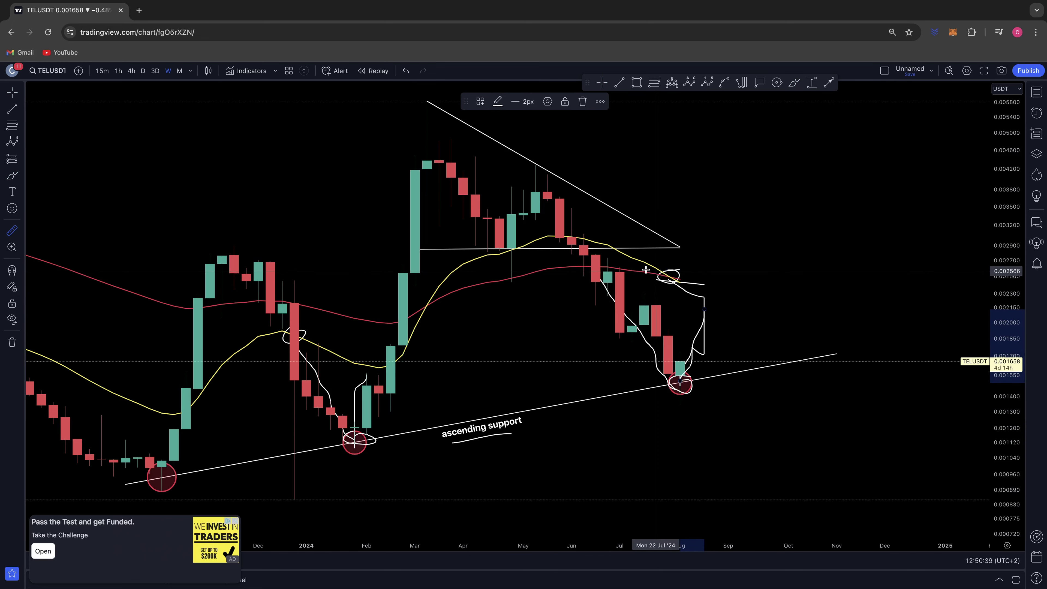
pyautogui.click(703, 300)
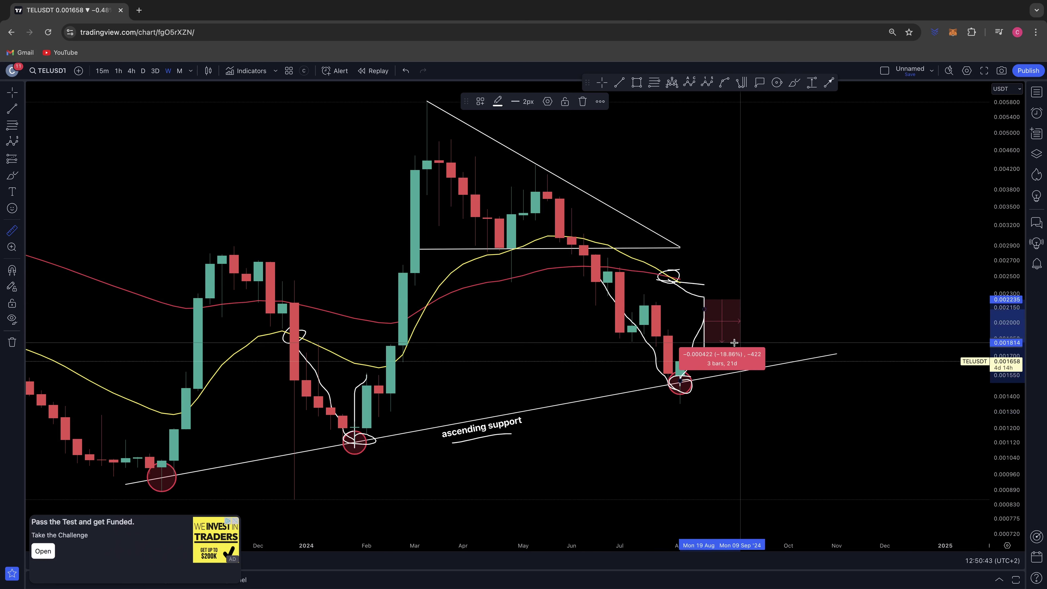
pyautogui.click(733, 342)
pyautogui.click(776, 411)
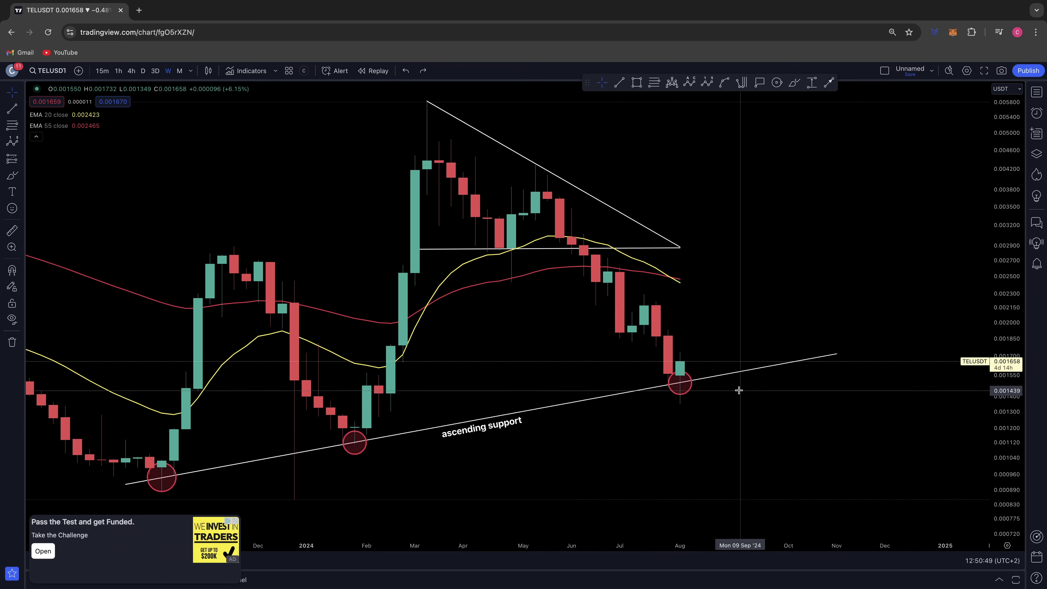
# - Move the last red circle above the candles, delete it, and sketch freehand projection paths beside the latest candle
pyautogui.moveTo(684, 390); pyautogui.dragTo(685, 333)
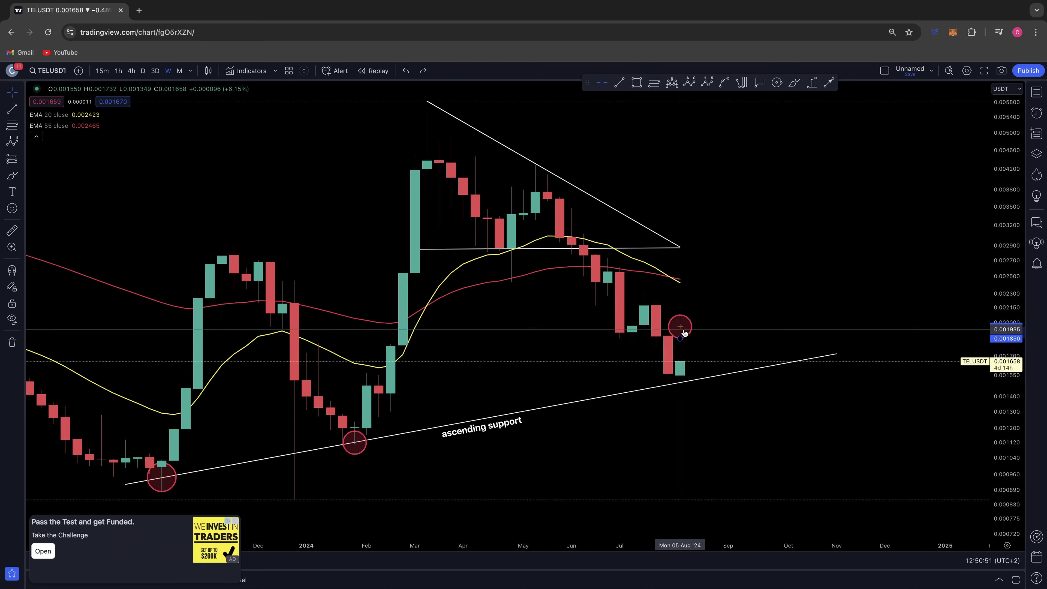
pyautogui.press('Delete')
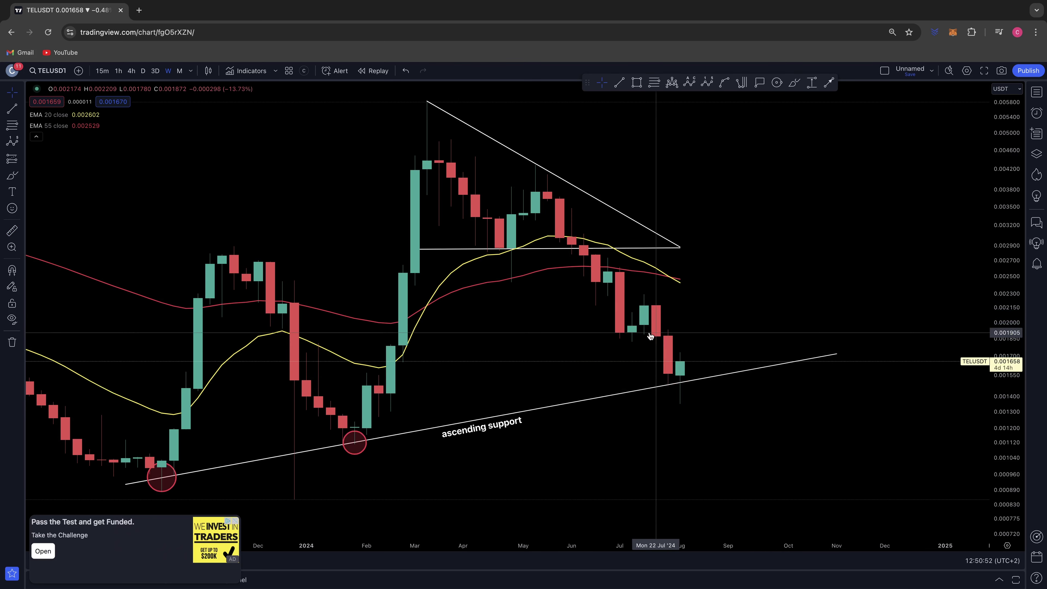
pyautogui.click(12, 175)
pyautogui.moveTo(692, 343); pyautogui.dragTo(680, 385)
pyautogui.moveTo(693, 350); pyautogui.dragTo(701, 363)
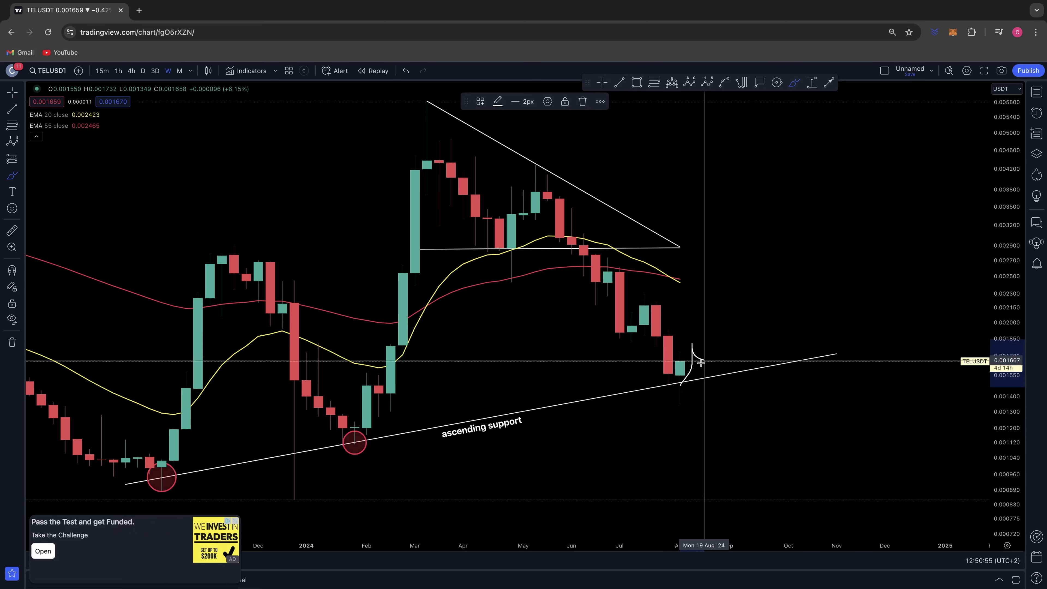
pyautogui.moveTo(705, 326)
pyautogui.mouseDown()
pyautogui.moveTo(716, 318)
pyautogui.moveTo(679, 279)
pyautogui.moveTo(716, 292)
pyautogui.mouseUp()
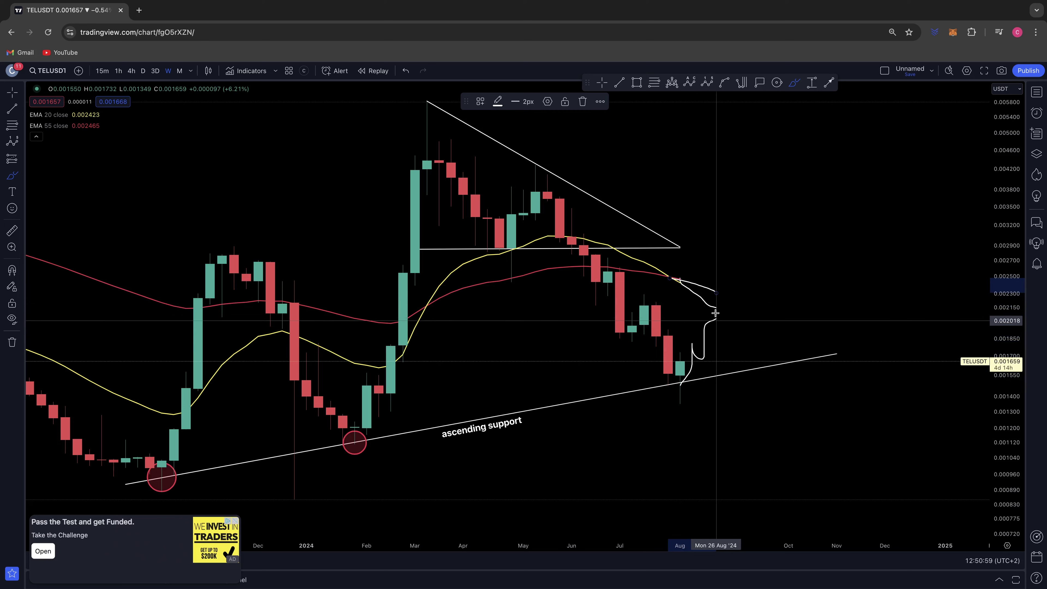
pyautogui.moveTo(720, 338)
pyautogui.mouseDown()
pyautogui.moveTo(735, 371)
pyautogui.moveTo(789, 233)
pyautogui.mouseUp()
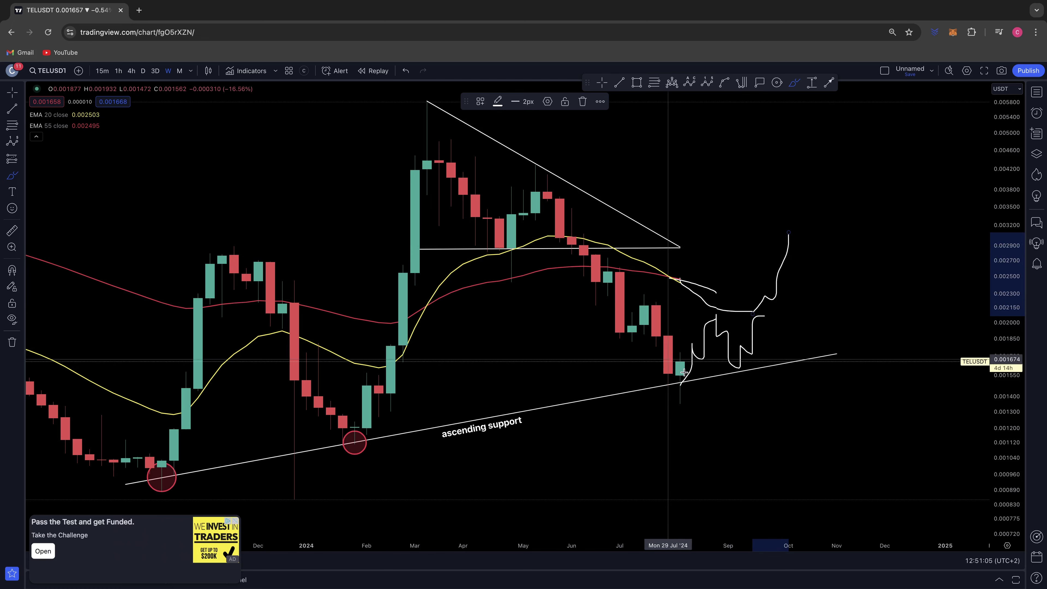
pyautogui.moveTo(683, 372)
pyautogui.mouseDown()
pyautogui.moveTo(687, 385)
pyautogui.moveTo(668, 364)
pyautogui.mouseUp()
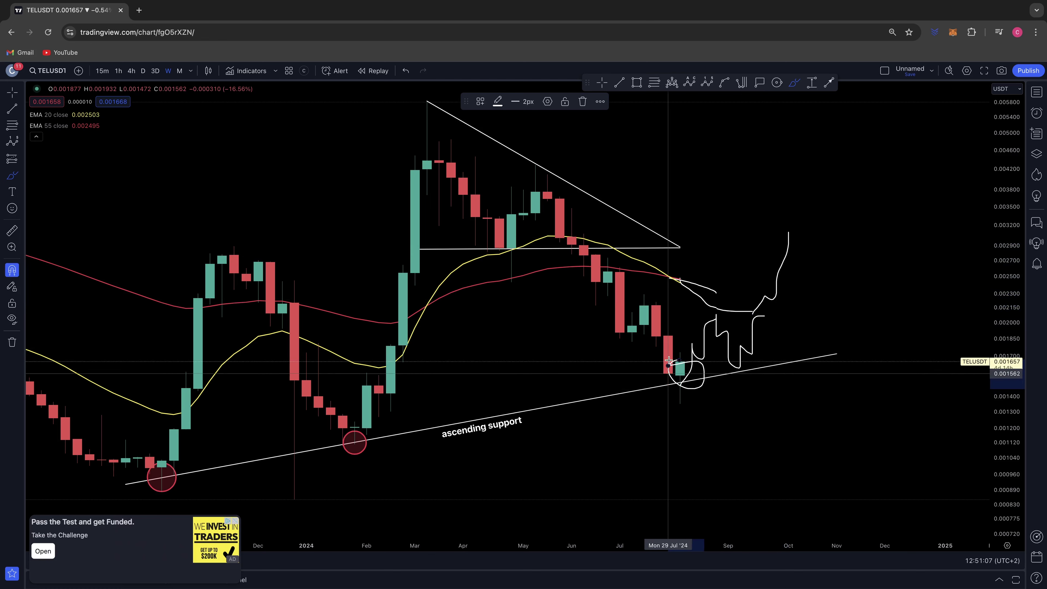
# - Undo the sketches, try new freehand circles at the support line and EMA crossing, then undo those too
pyautogui.hotkey('ctrl', 'z')
pyautogui.hotkey('ctrl', 'z')
pyautogui.hotkey('ctrl', 'z')
pyautogui.hotkey('ctrl', 'z')
pyautogui.hotkey('ctrl', 'z')
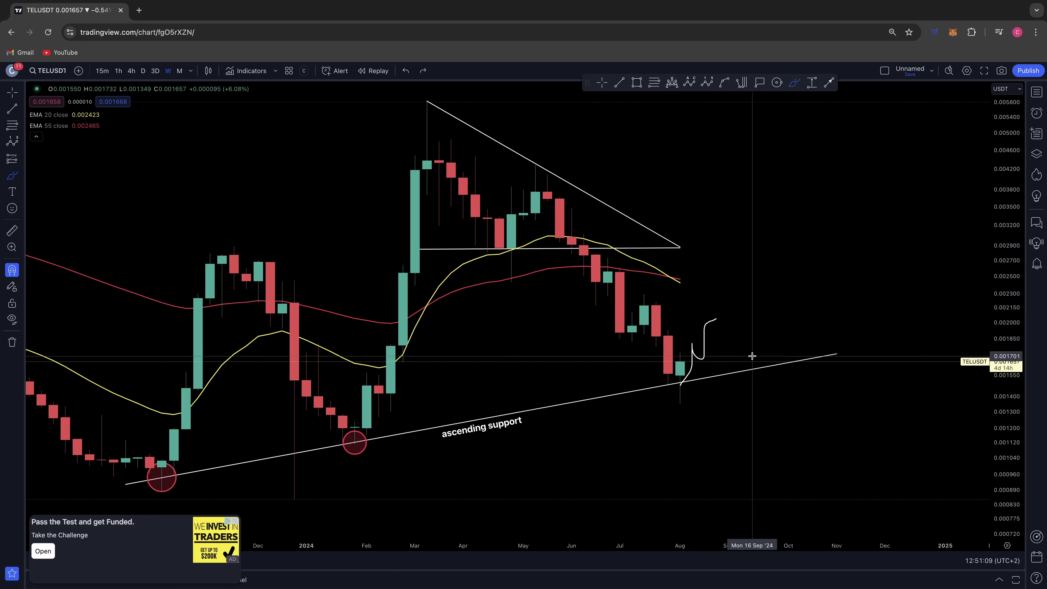
pyautogui.moveTo(735, 353)
pyautogui.mouseDown()
pyautogui.moveTo(689, 357)
pyautogui.moveTo(697, 381)
pyautogui.moveTo(750, 354)
pyautogui.mouseUp()
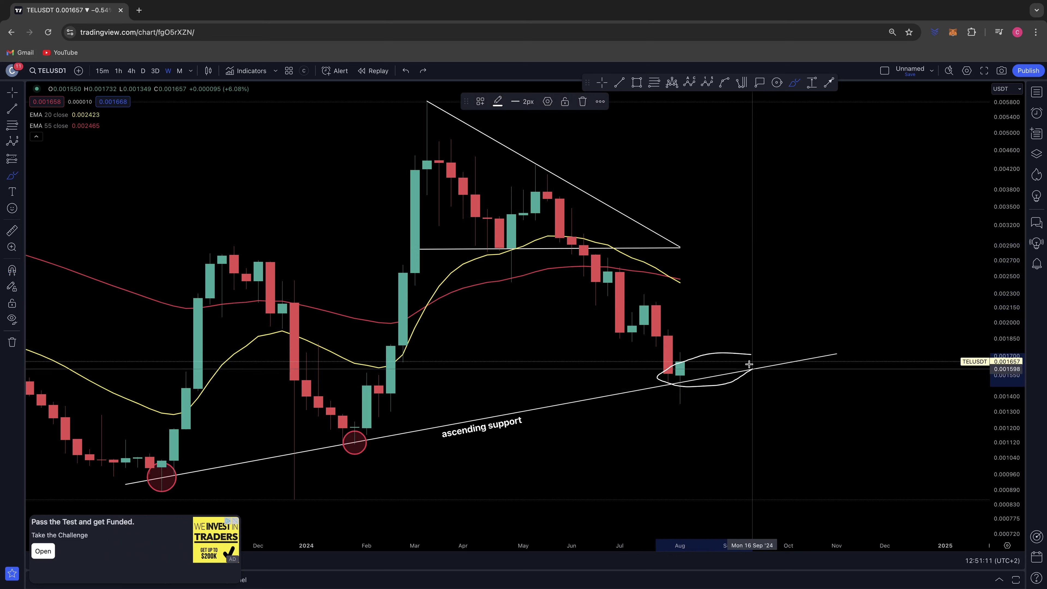
pyautogui.moveTo(692, 379); pyautogui.dragTo(716, 315)
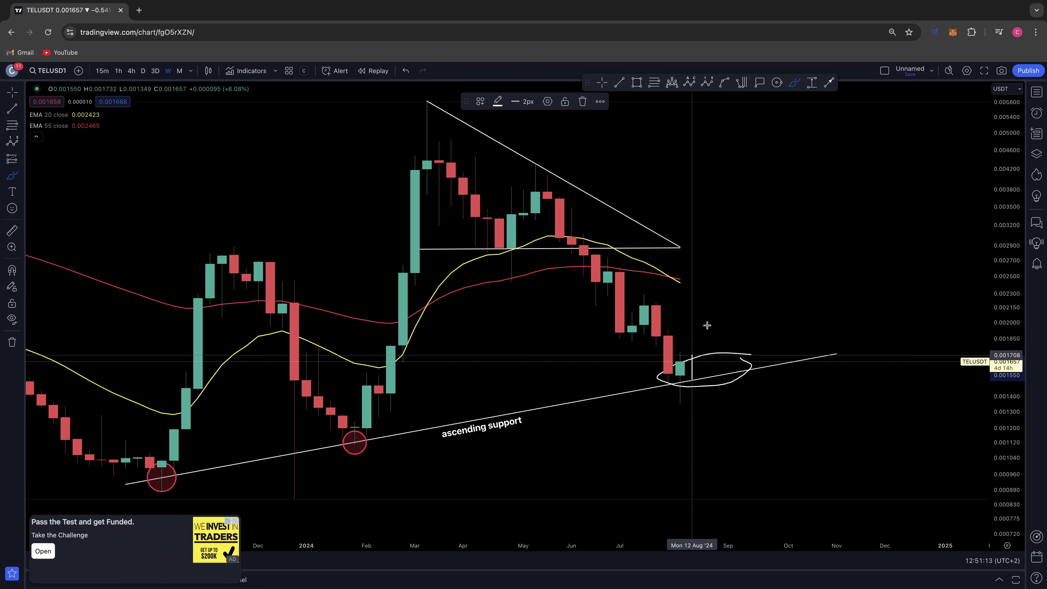
pyautogui.moveTo(679, 286)
pyautogui.mouseDown()
pyautogui.moveTo(669, 281)
pyautogui.moveTo(688, 277)
pyautogui.mouseUp()
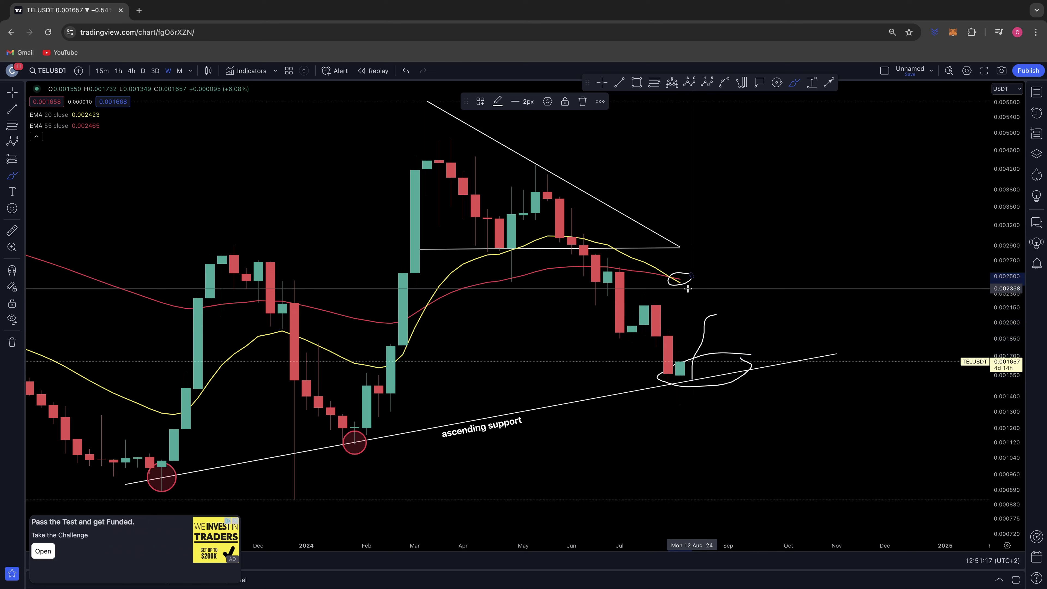
pyautogui.press('super+z')
pyautogui.press('super+z')
pyautogui.press('super+z')
pyautogui.press('super+z')
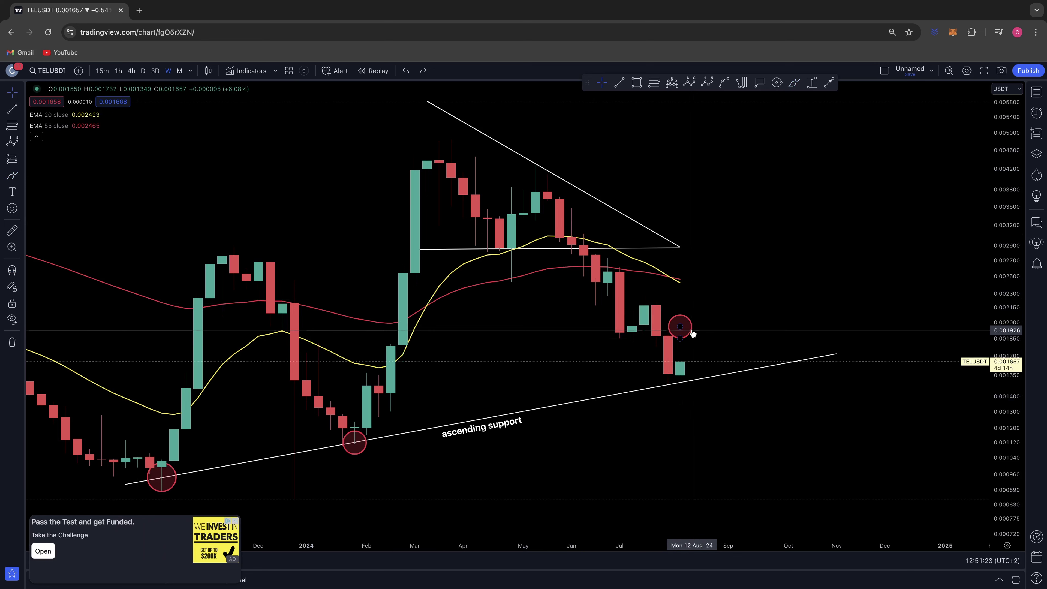
# - Return the red circle to the support line, sketch a rebound curve from the last candle, then undo it
pyautogui.moveTo(689, 337); pyautogui.dragTo(689, 384)
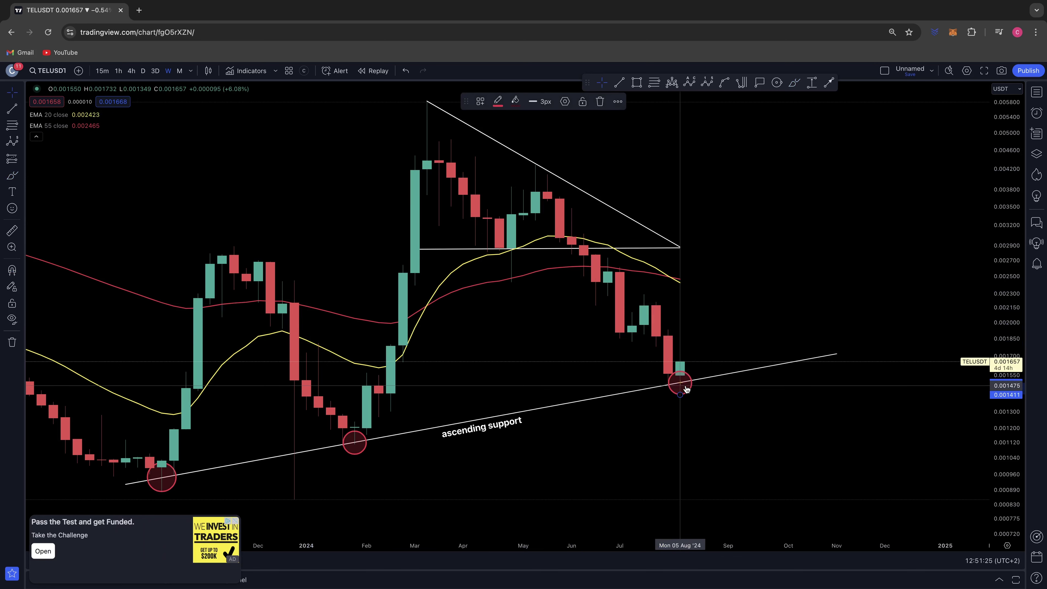
pyautogui.hscroll(1, 515, 425)
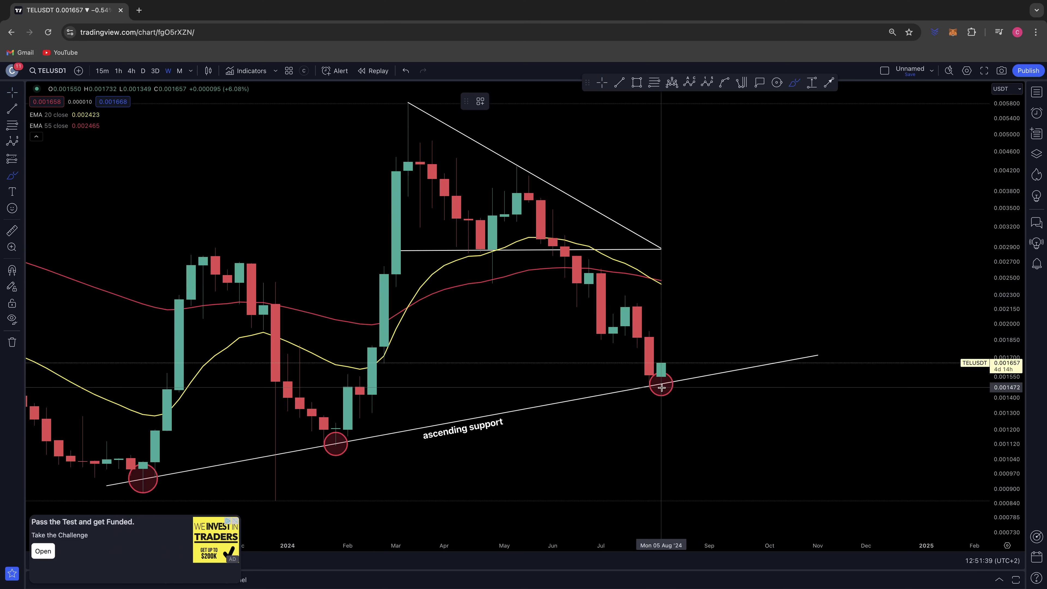
pyautogui.moveTo(661, 383)
pyautogui.mouseDown()
pyautogui.moveTo(676, 284)
pyautogui.moveTo(694, 297)
pyautogui.moveTo(659, 284)
pyautogui.moveTo(695, 300)
pyautogui.moveTo(686, 324)
pyautogui.moveTo(698, 321)
pyautogui.moveTo(708, 359)
pyautogui.moveTo(721, 361)
pyautogui.moveTo(745, 352)
pyautogui.moveTo(768, 279)
pyautogui.mouseUp()
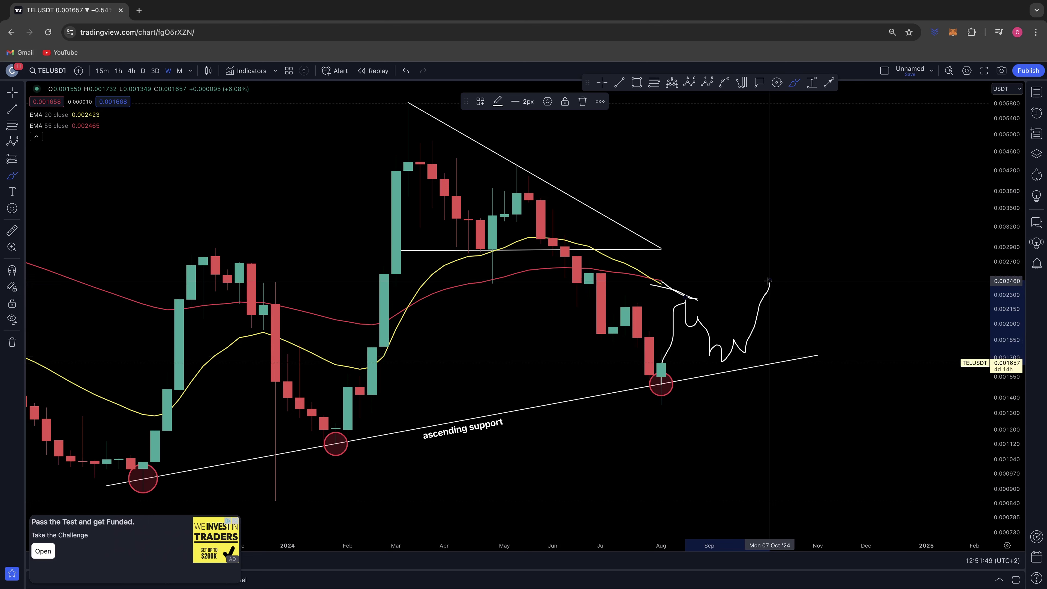
pyautogui.hotkey('ctrl', 'z')
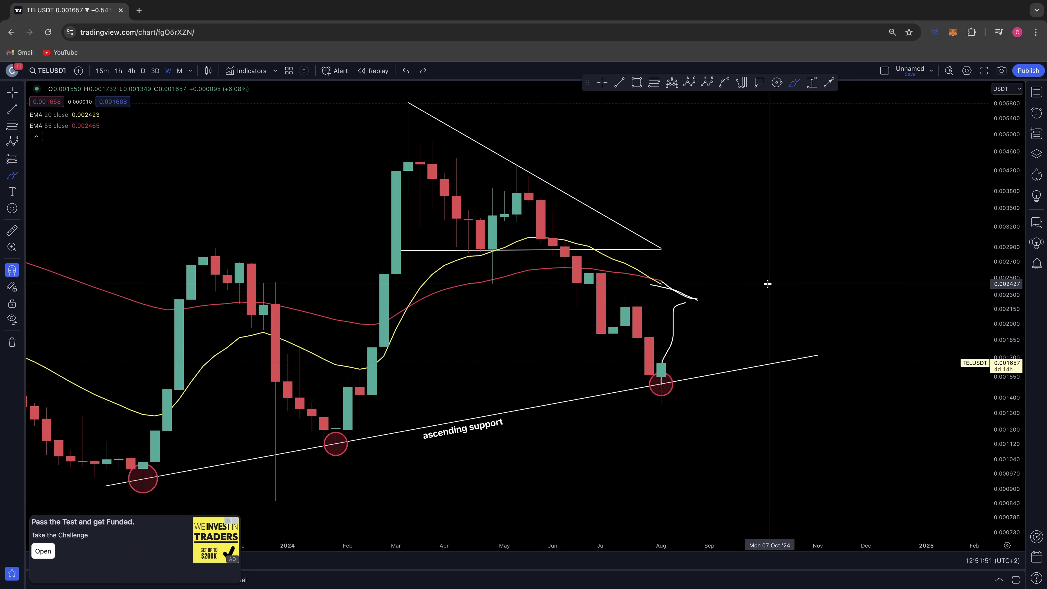
# - Redo the rebound sketch, then undo it again so it is removed
pyautogui.hotkey('ctrl', 'y')
pyautogui.scroll(-2, 754, 293)
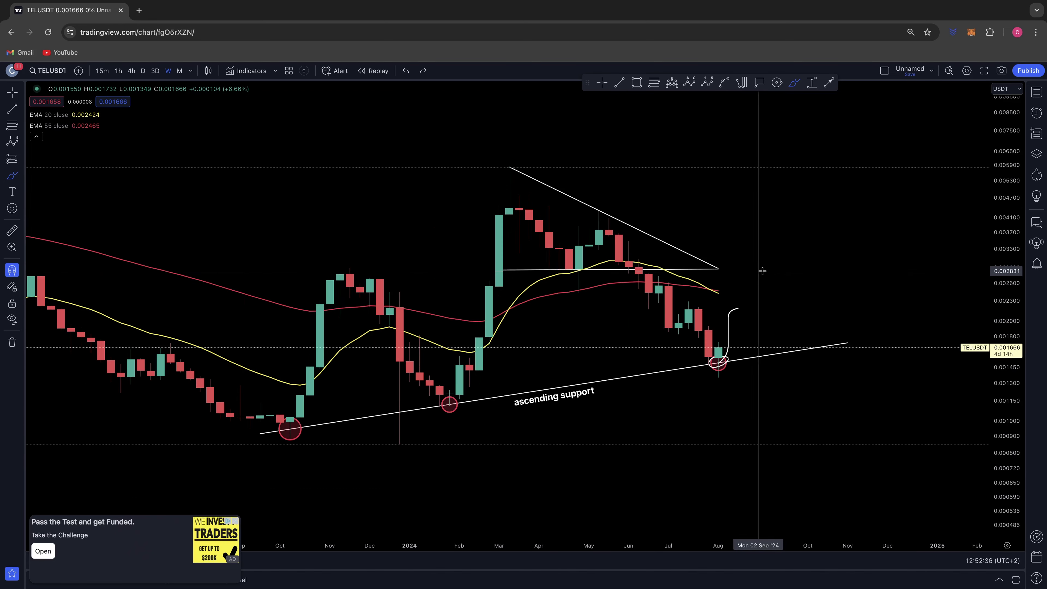
pyautogui.hotkey('ctrl', 'z')
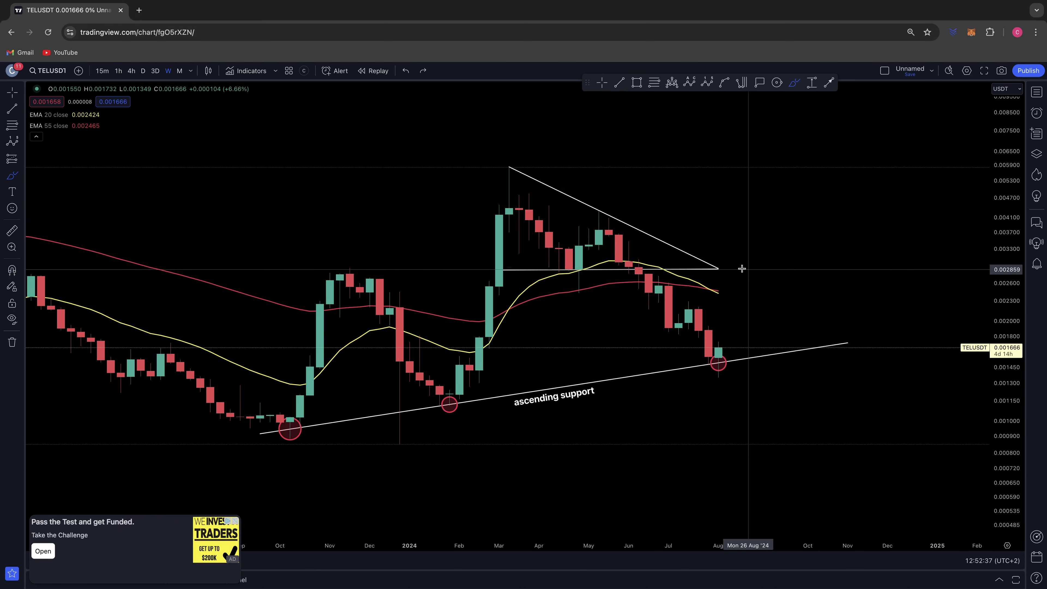
# - Draw an Elliott impulse wave (0)–(5) from the March high through the spring low, May high, July low and late-July bounce to the latest candle
pyautogui.click(705, 82)
pyautogui.click(509, 171)
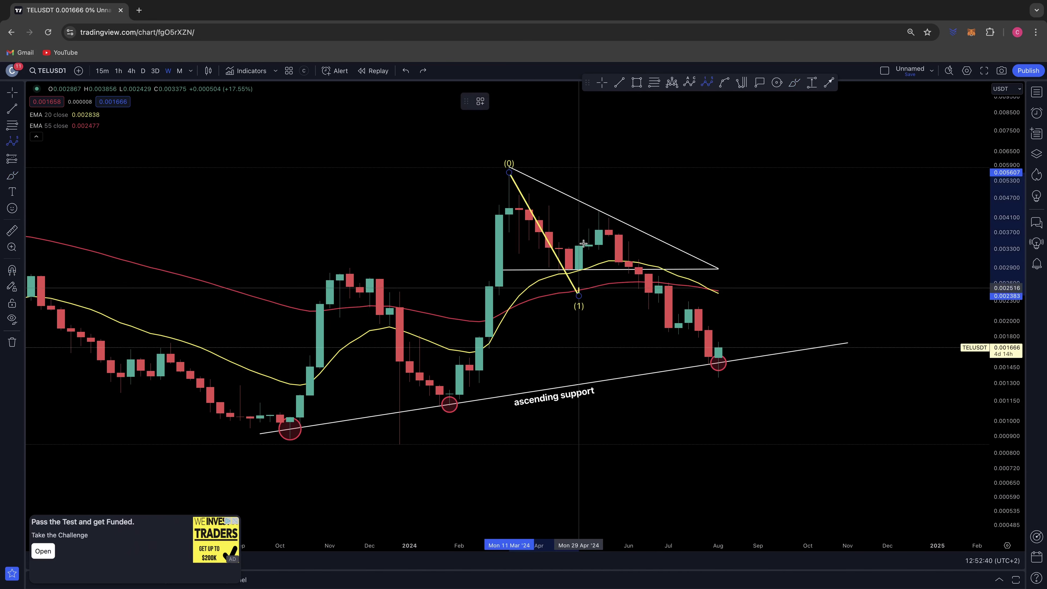
pyautogui.click(582, 245)
pyautogui.click(598, 214)
pyautogui.click(678, 345)
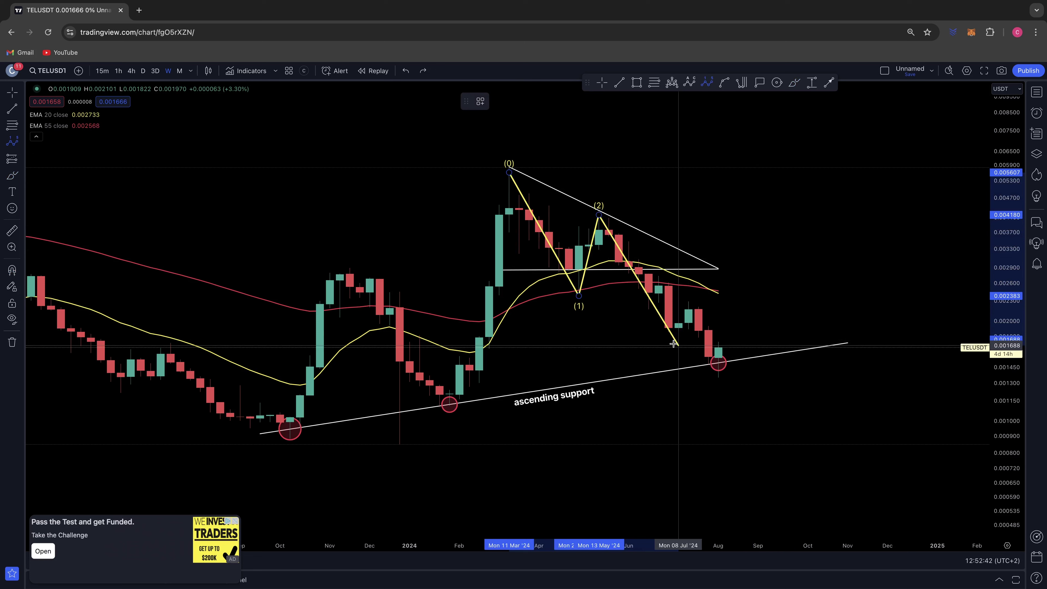
pyautogui.click(697, 296)
pyautogui.click(718, 363)
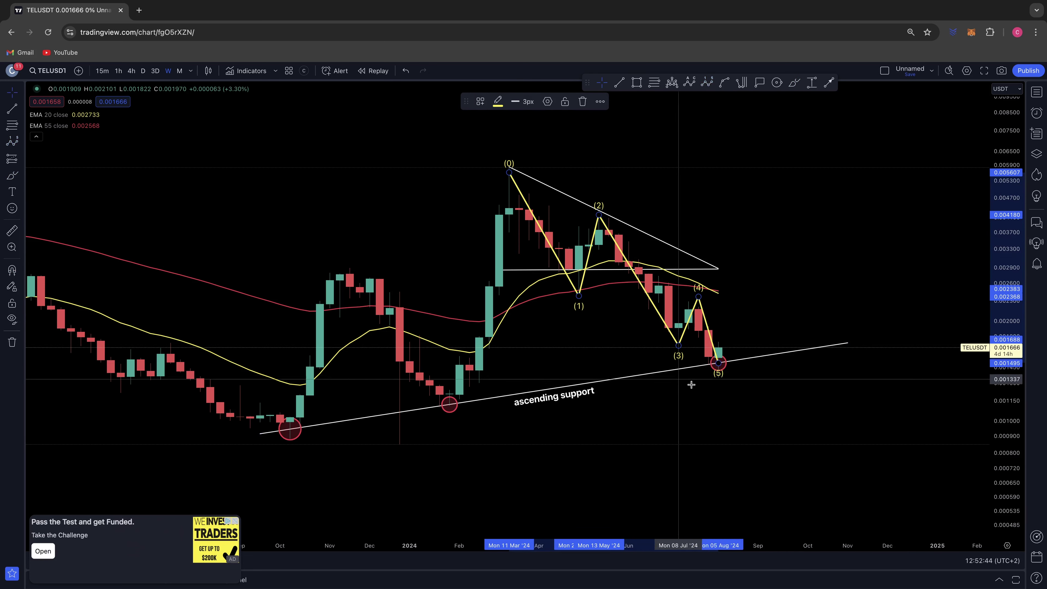